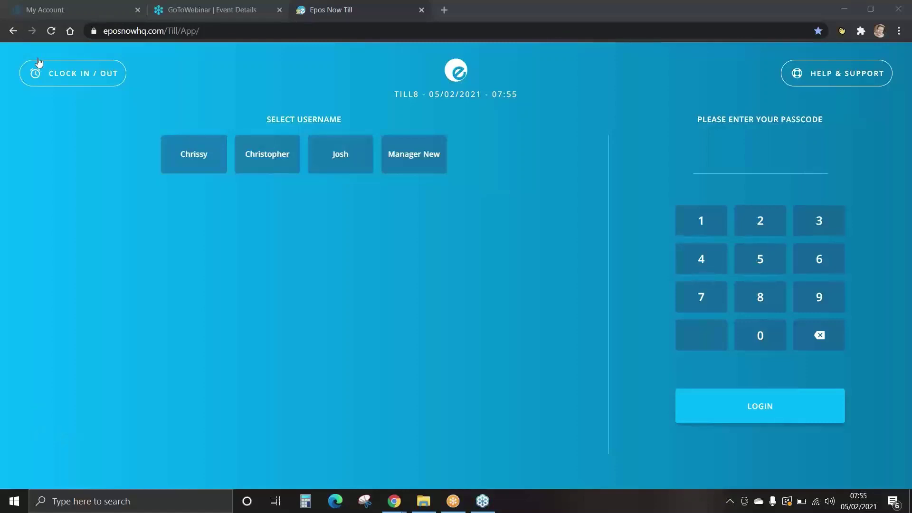
# Step: Clock in the second listed staff member by entering their passcode
pyautogui.click(67, 73)
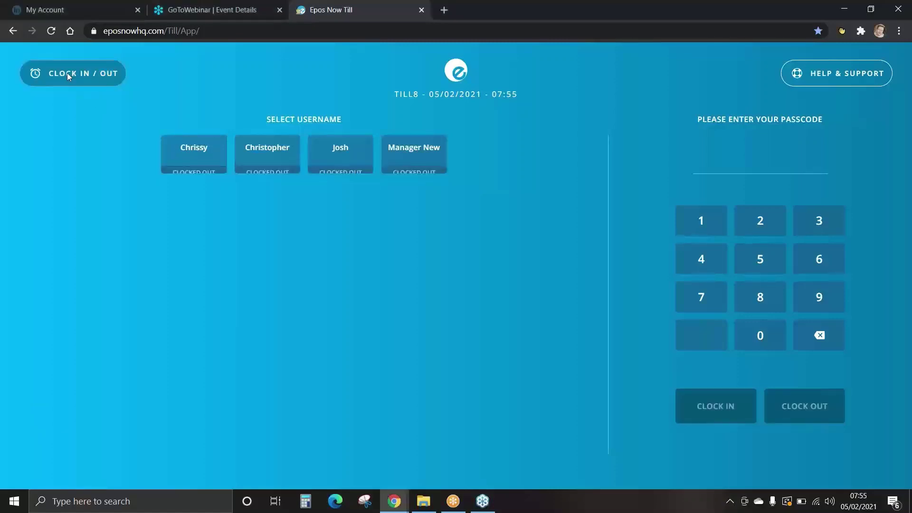
pyautogui.click(270, 155)
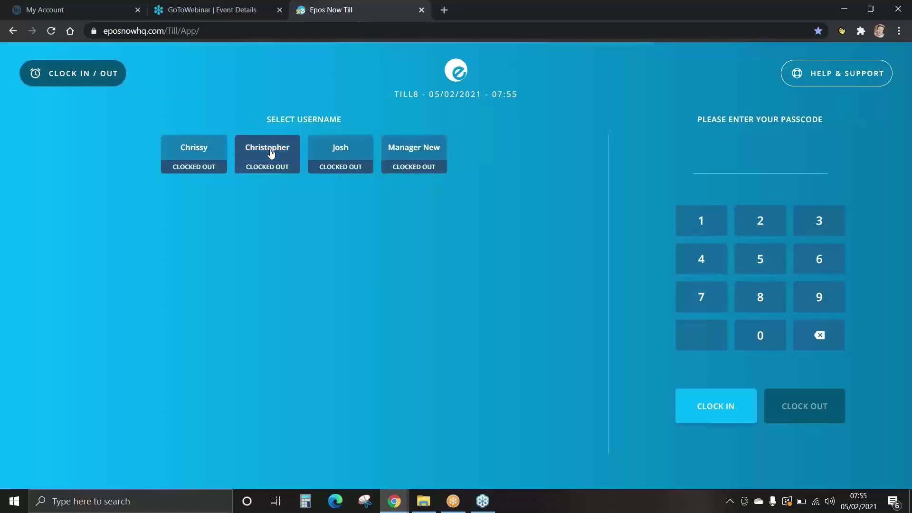
pyautogui.click(708, 226)
pyautogui.click(759, 228)
pyautogui.click(816, 227)
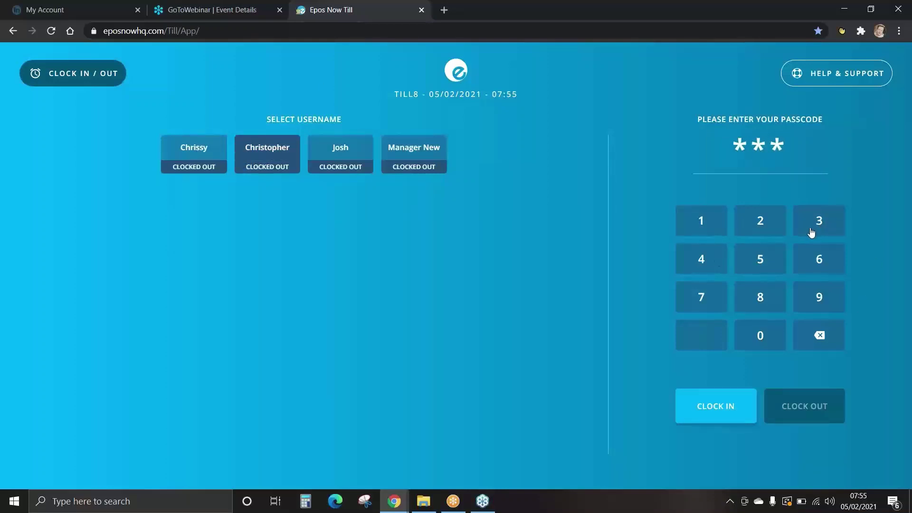
pyautogui.click(706, 263)
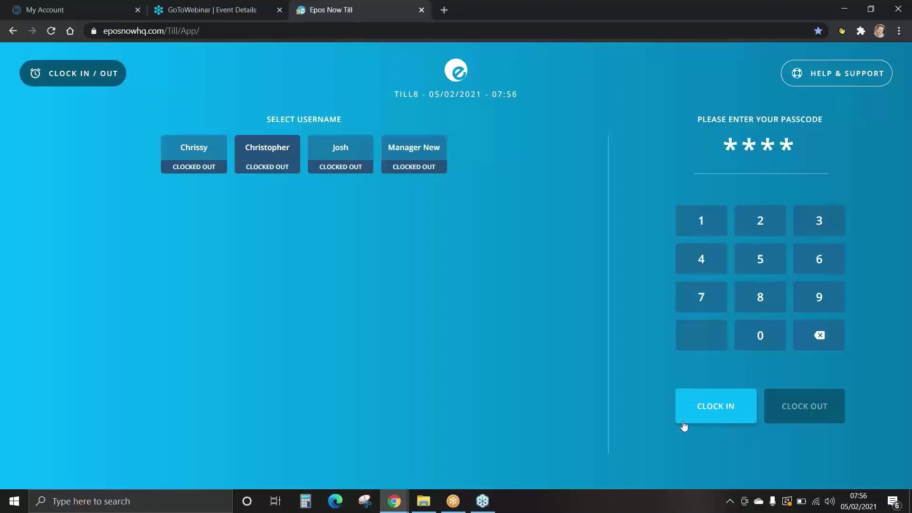
pyautogui.click(720, 411)
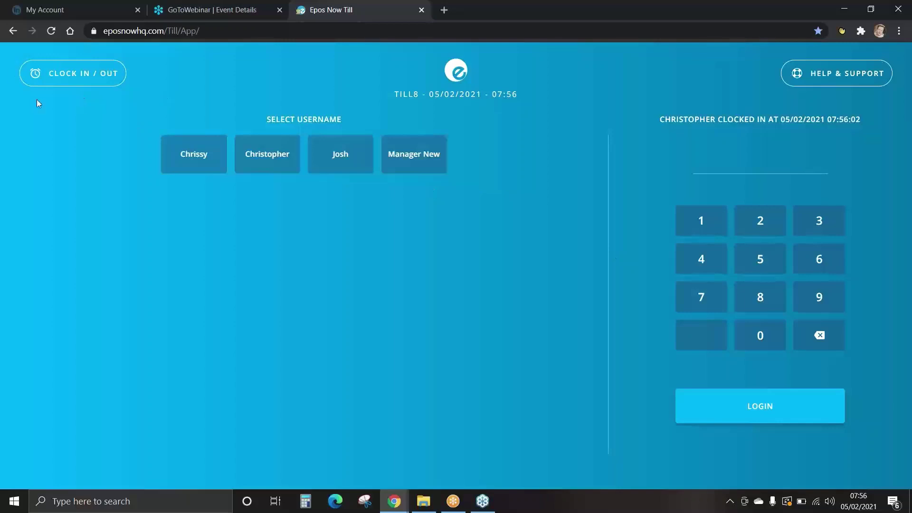
# Step: Clock out the same staff member by entering their passcode
pyautogui.click(80, 78)
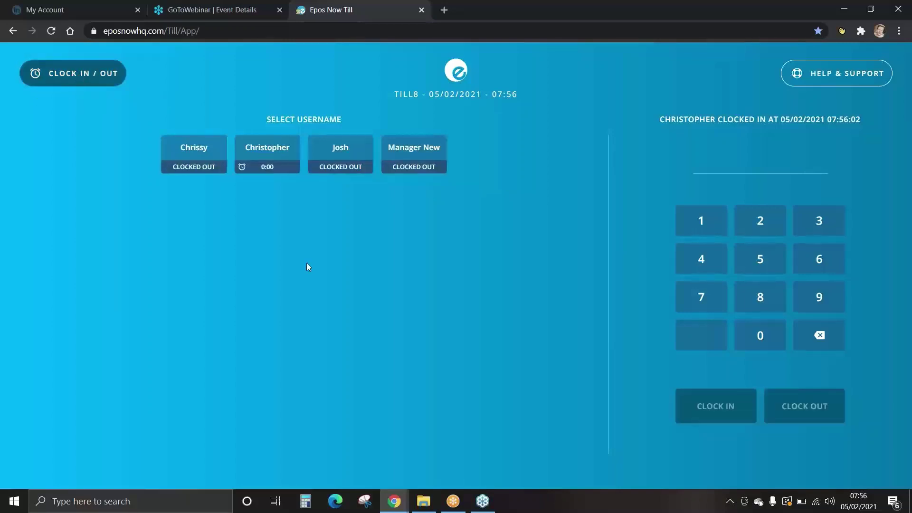
pyautogui.click(269, 151)
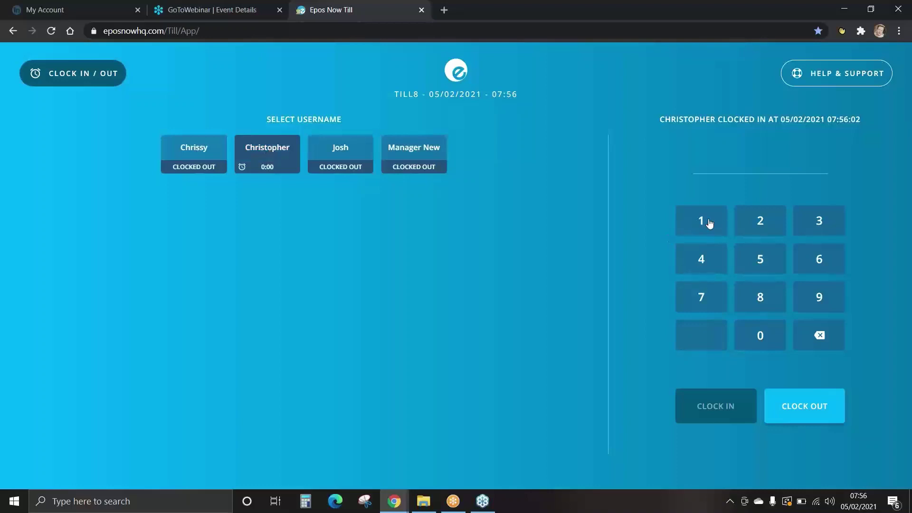
pyautogui.click(709, 223)
pyautogui.click(755, 224)
pyautogui.click(819, 229)
pyautogui.click(701, 265)
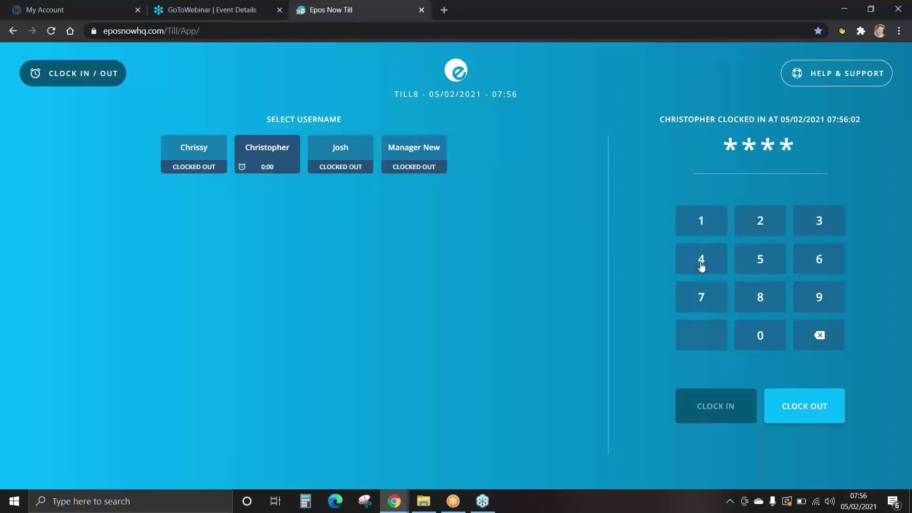
pyautogui.click(803, 407)
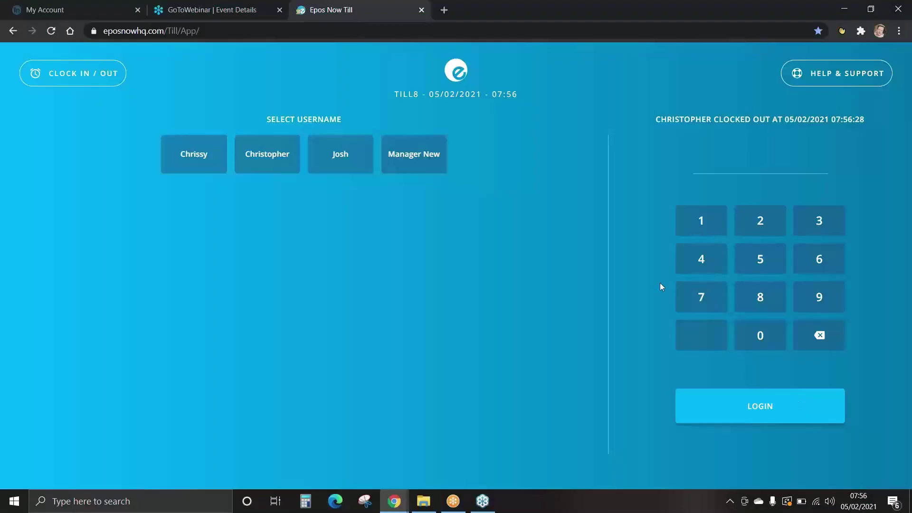
# Step: Log in to the till as the second listed staff member by entering their passcode
pyautogui.click(267, 157)
pyautogui.click(702, 224)
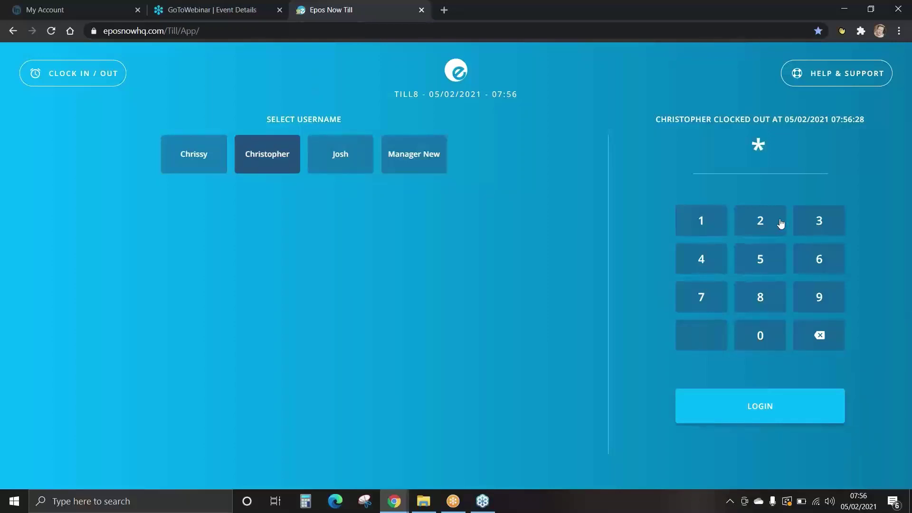
pyautogui.click(764, 224)
pyautogui.click(820, 221)
pyautogui.click(701, 261)
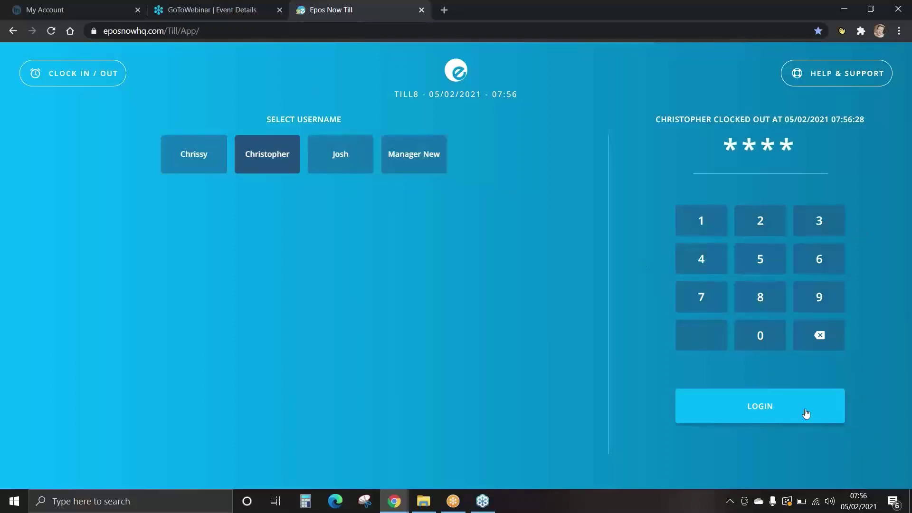
pyautogui.click(761, 407)
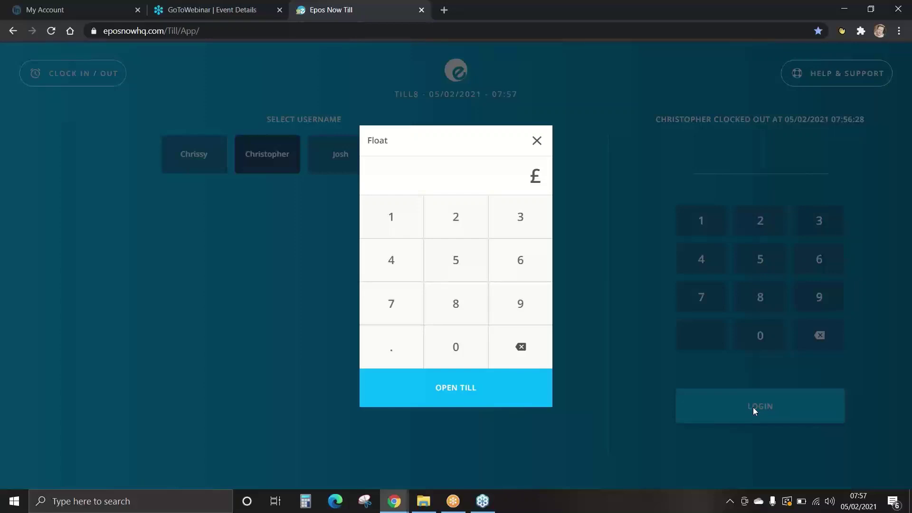
# Step: Set the float to £50 and open the till
pyautogui.click(455, 260)
pyautogui.click(456, 347)
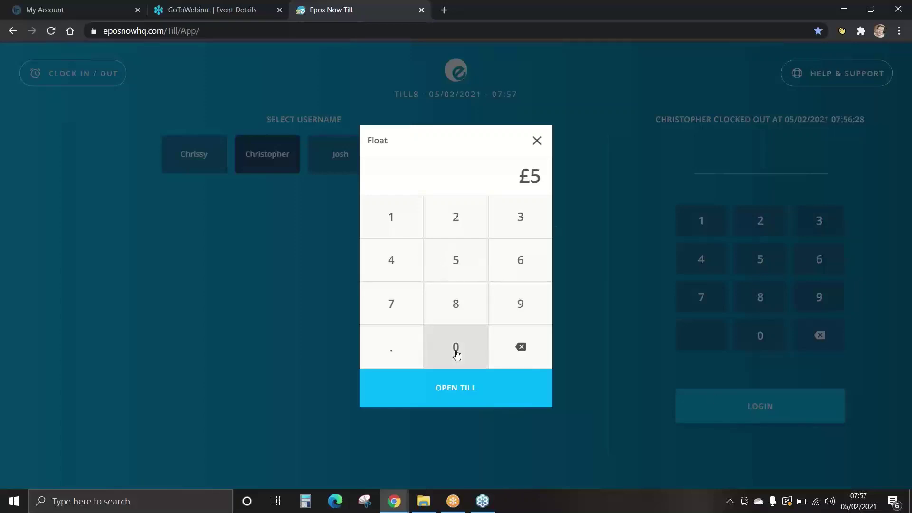
pyautogui.click(463, 390)
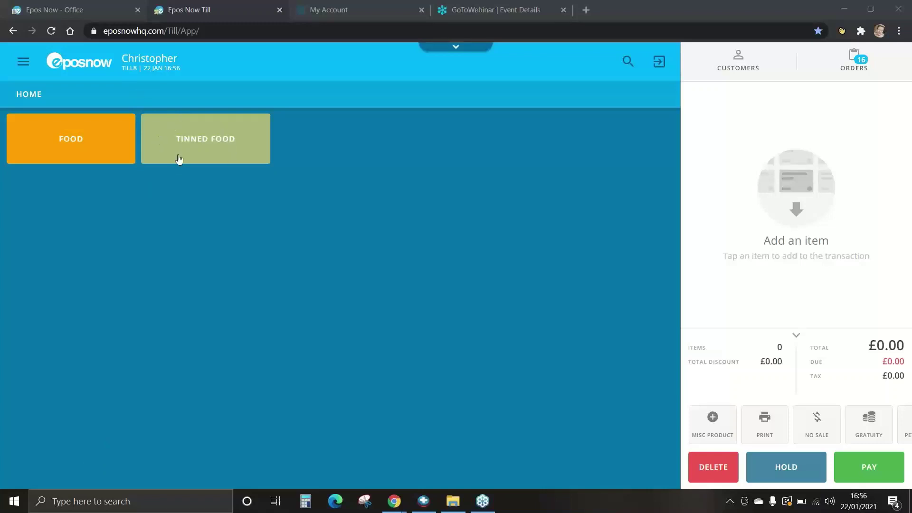
# Step: Sell one CAN OF BEAN from Tinned Food for £20 in cash, skipping the receipt printout and confirming the change due
pyautogui.click(211, 141)
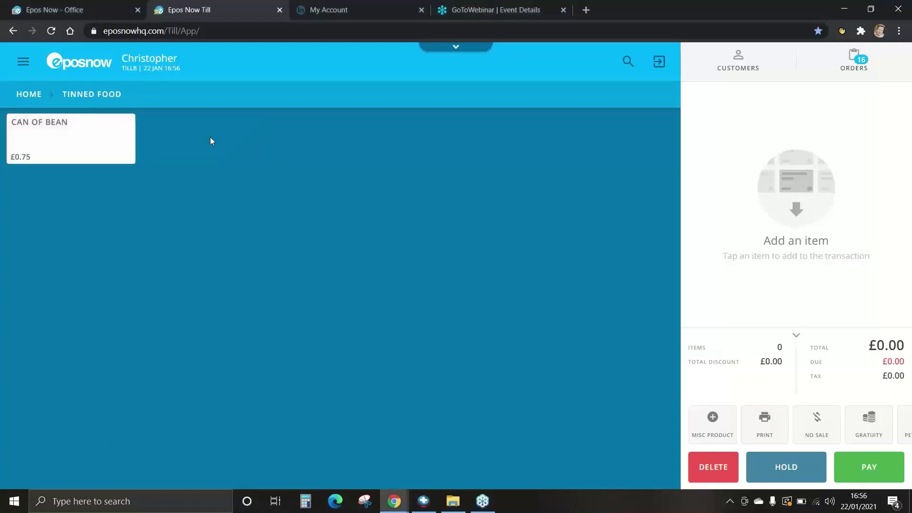
pyautogui.click(72, 144)
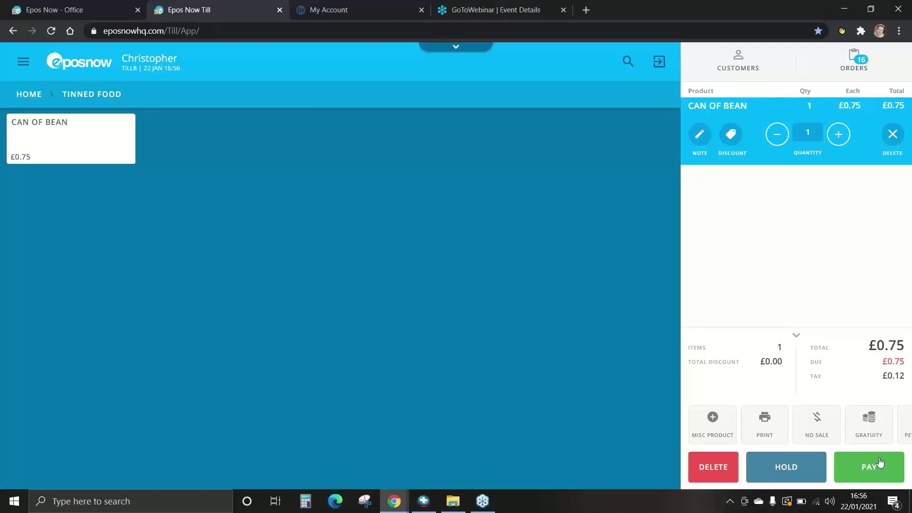
pyautogui.click(867, 468)
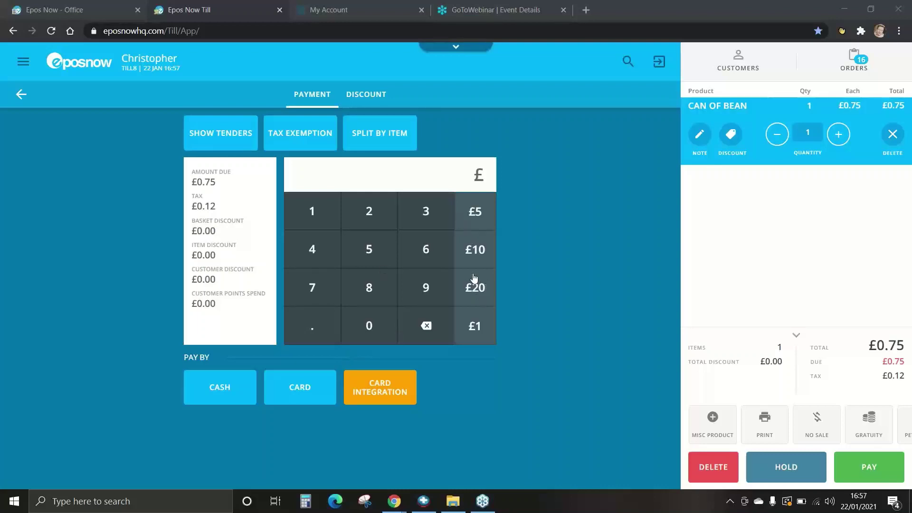
pyautogui.click(476, 290)
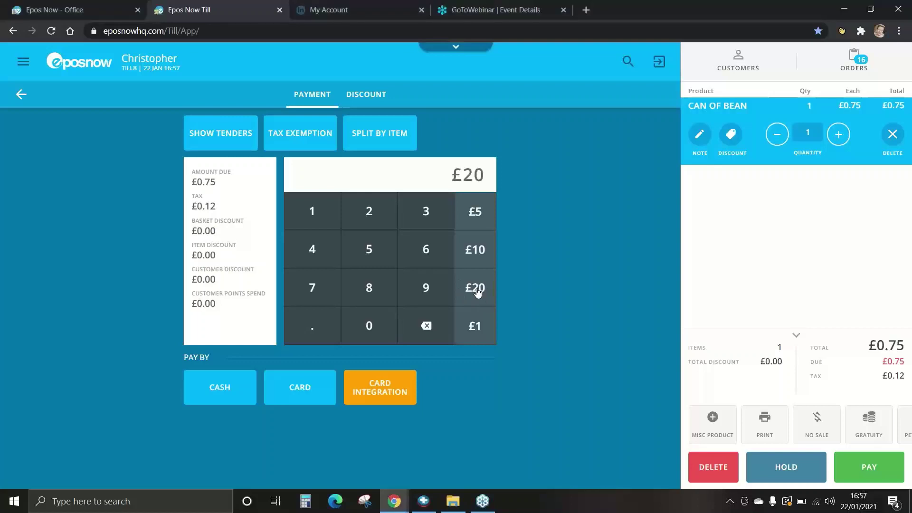
pyautogui.click(225, 392)
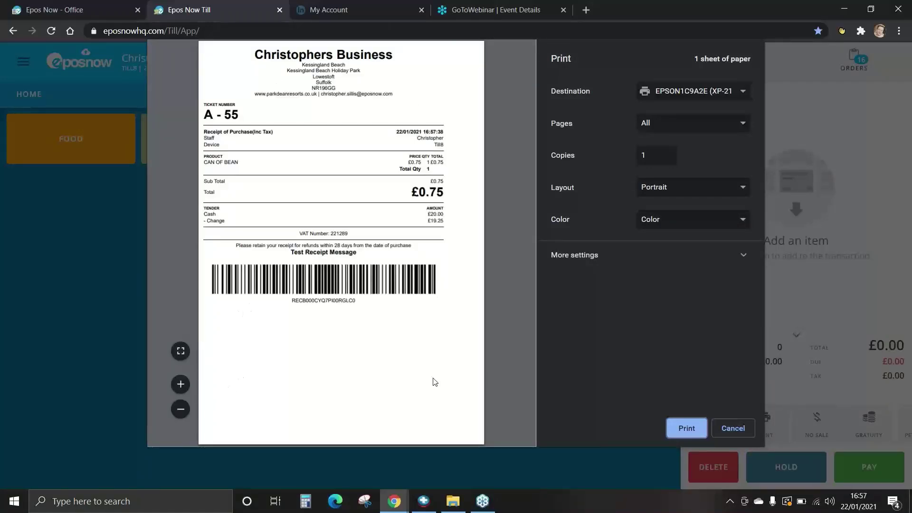
pyautogui.click(731, 427)
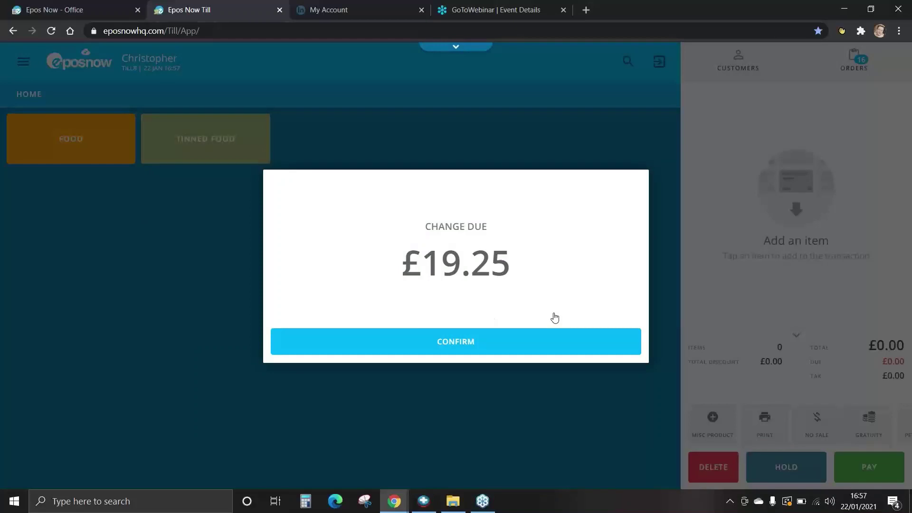
pyautogui.click(463, 346)
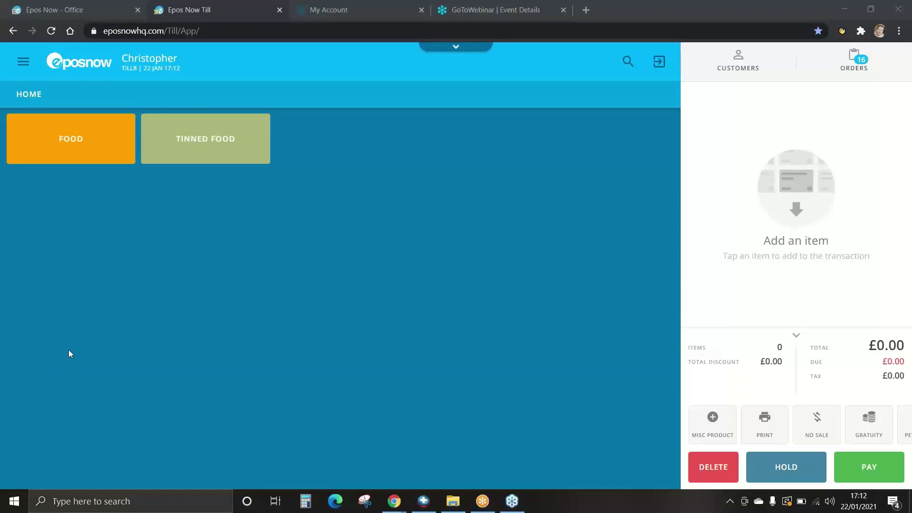
# Step: Add a CAN OF BEAN from Tinned Food to a new transaction and reduce its quantity to -1
pyautogui.click(204, 138)
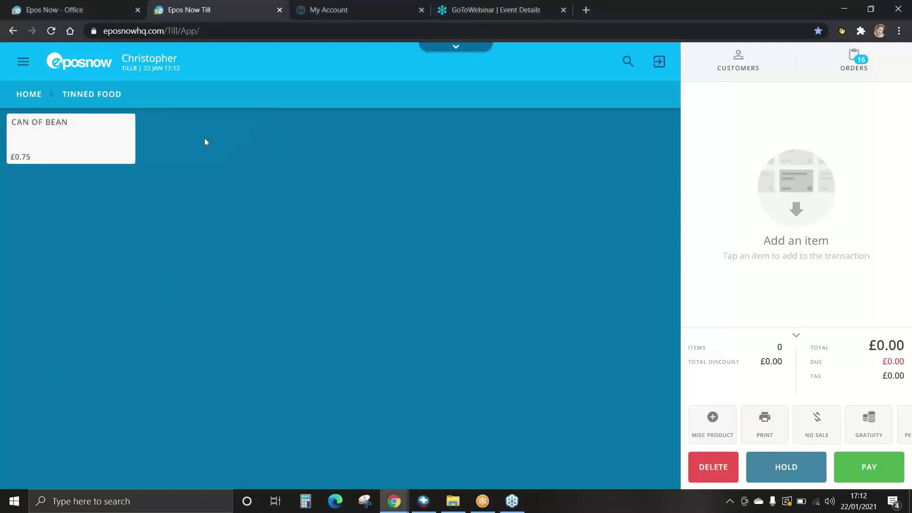
pyautogui.click(71, 143)
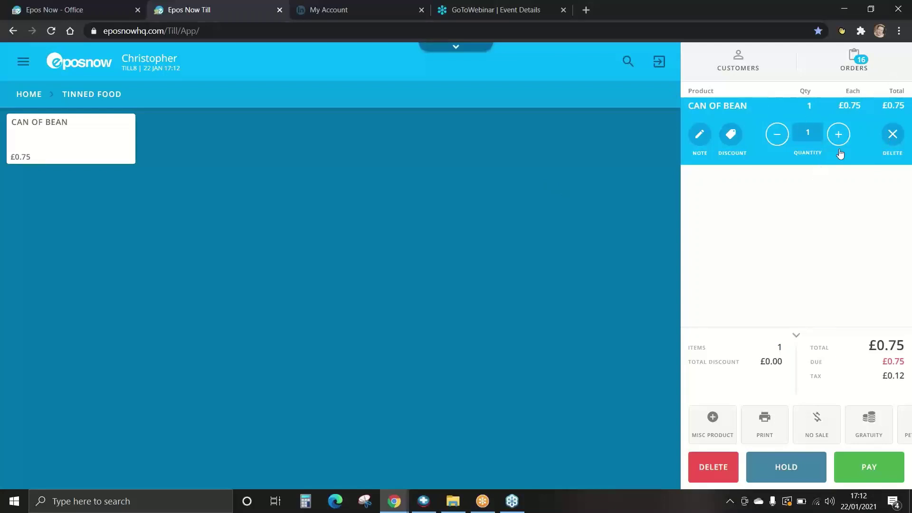
pyautogui.click(777, 137)
pyautogui.click(777, 137)
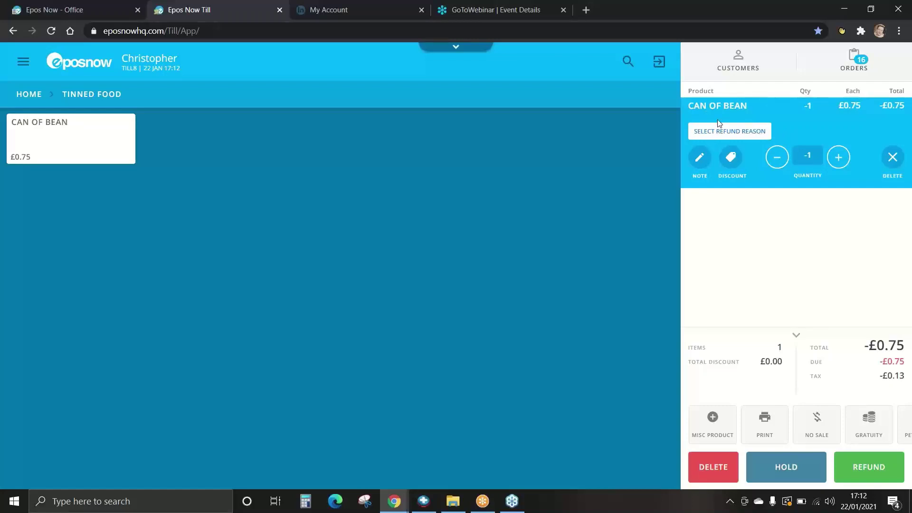
# Step: Set the refund reason for the CAN OF BEAN to Not Suitable
pyautogui.click(723, 132)
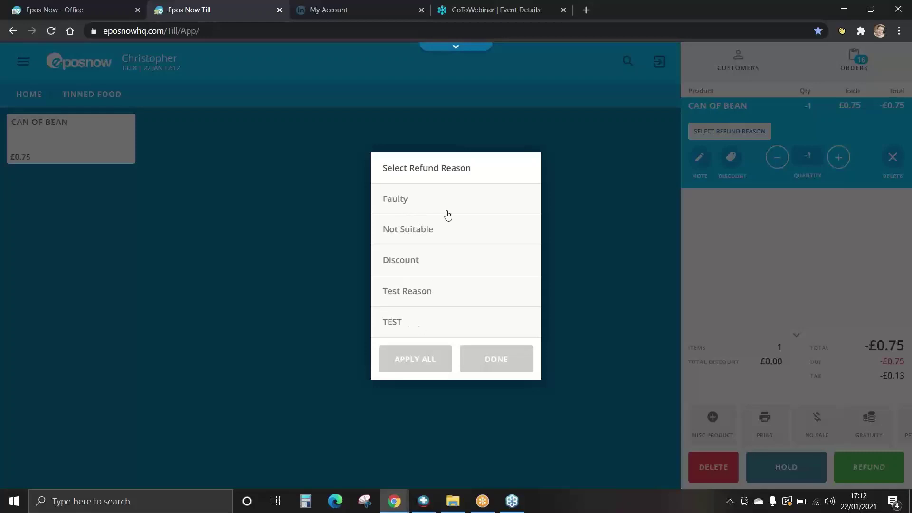
pyautogui.click(406, 232)
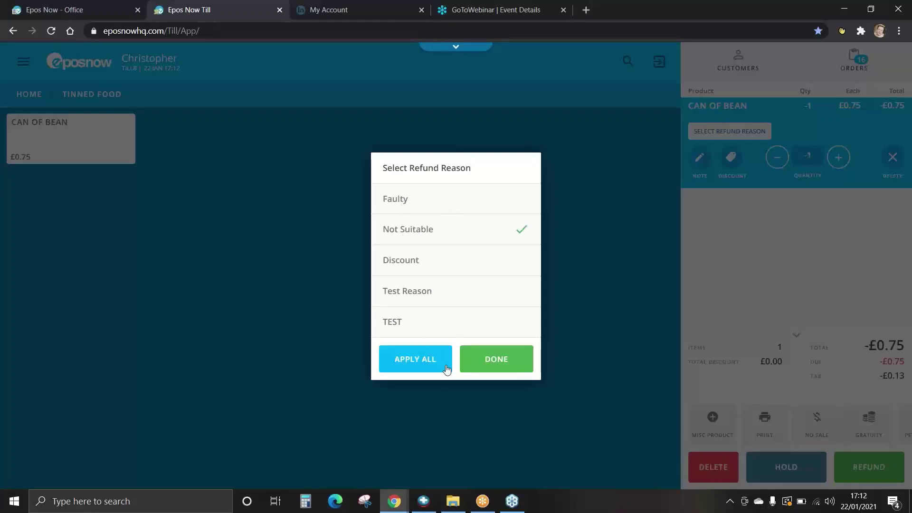
pyautogui.click(495, 366)
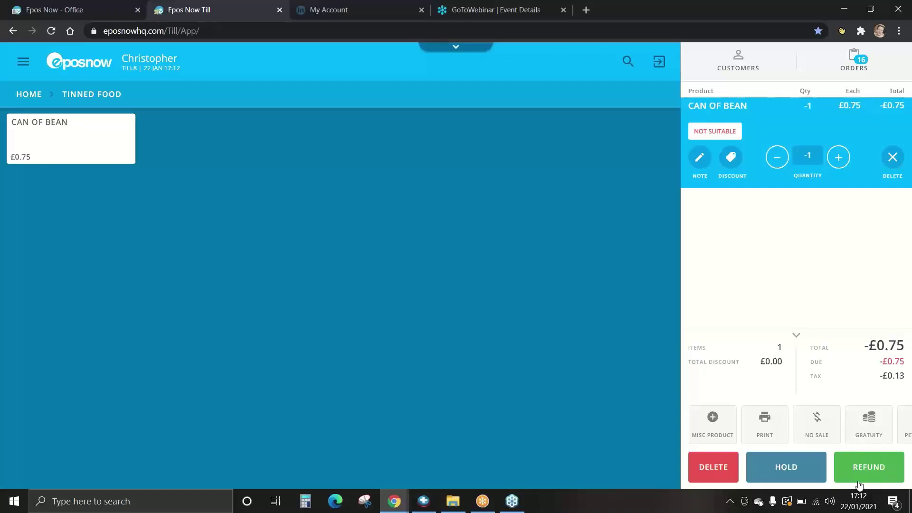
# Step: Refund the transaction in cash and cancel printing both receipts
pyautogui.click(872, 470)
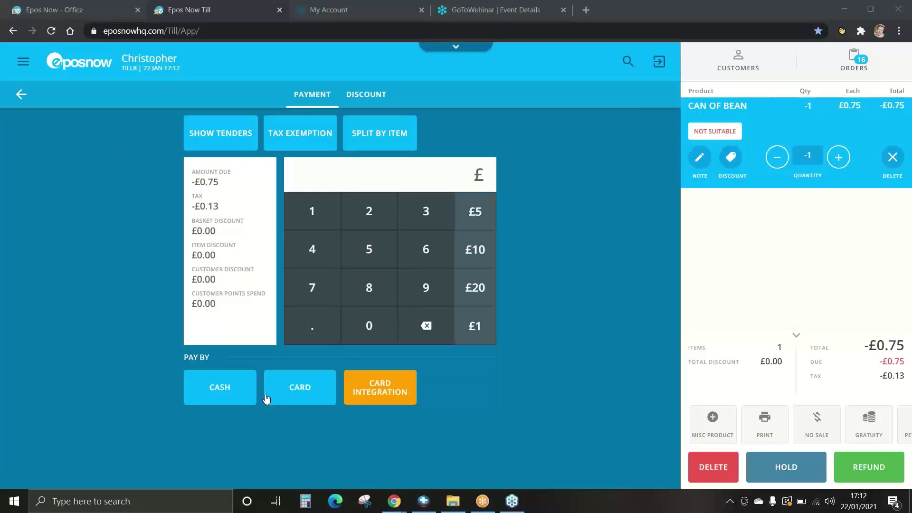
pyautogui.click(222, 383)
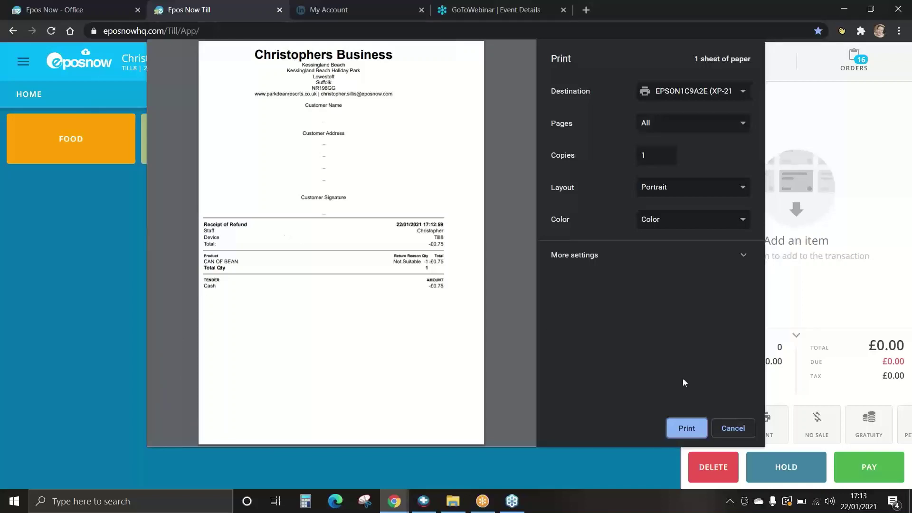
pyautogui.click(732, 429)
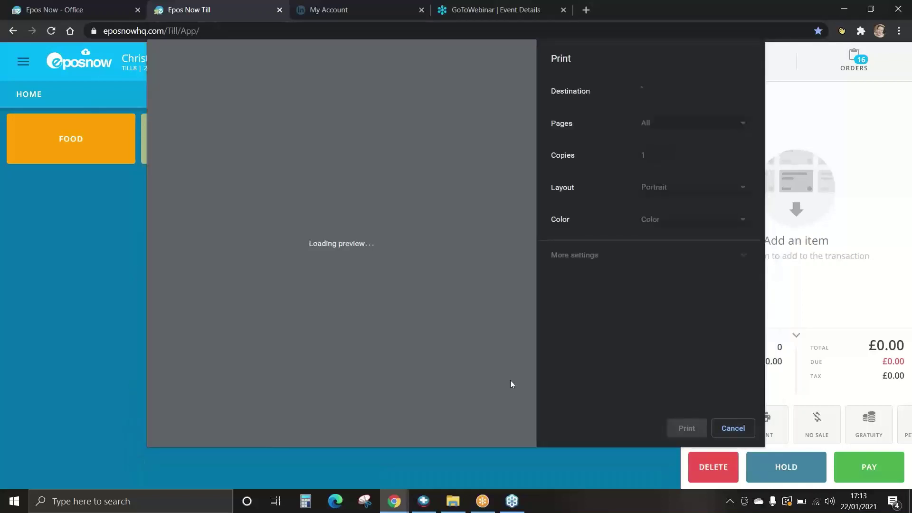
pyautogui.click(733, 428)
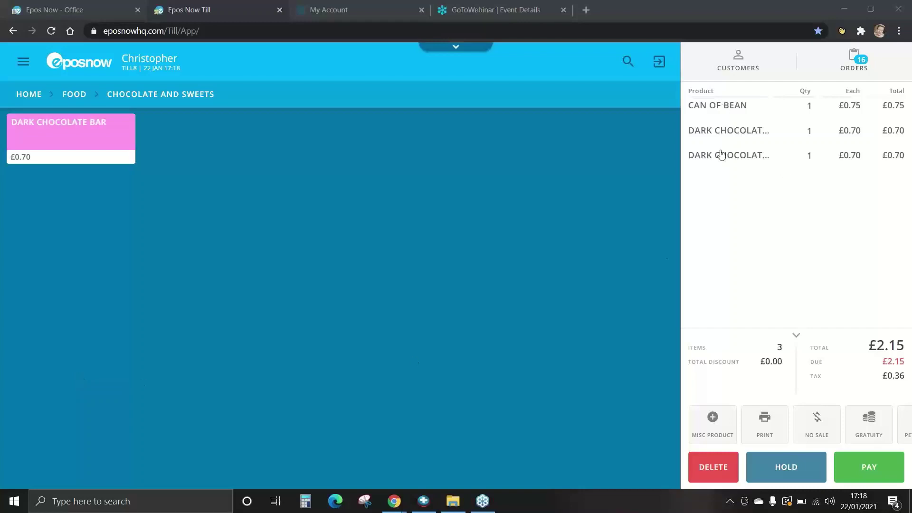
# Step: Apply a General discount of 20% to the CAN OF BEAN item in the transaction
pyautogui.click(719, 109)
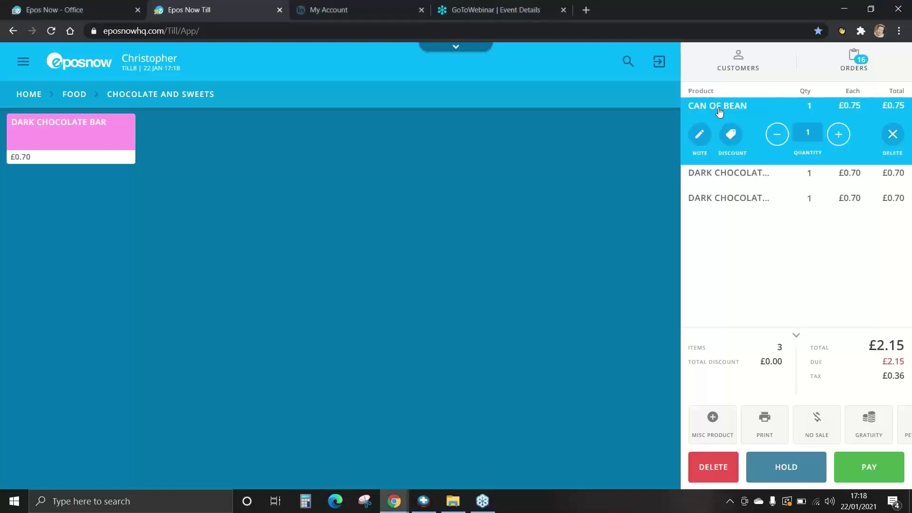
pyautogui.click(733, 136)
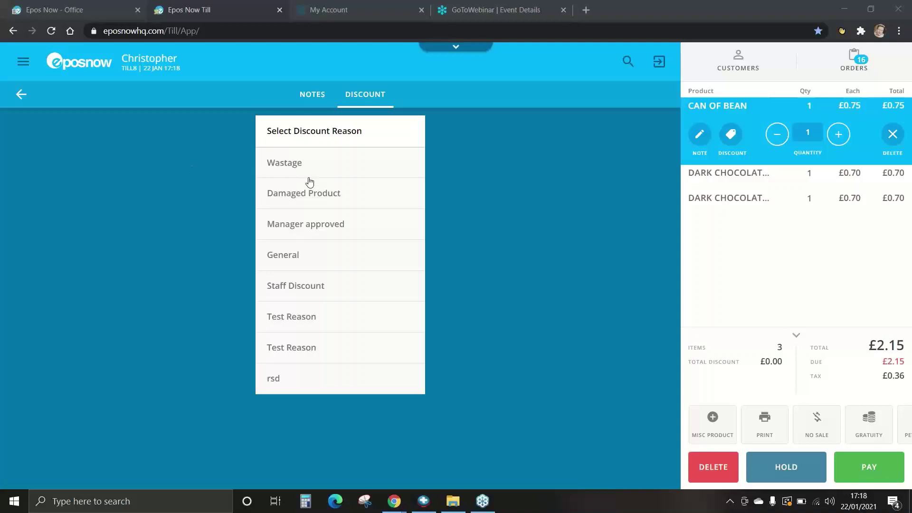
pyautogui.click(285, 259)
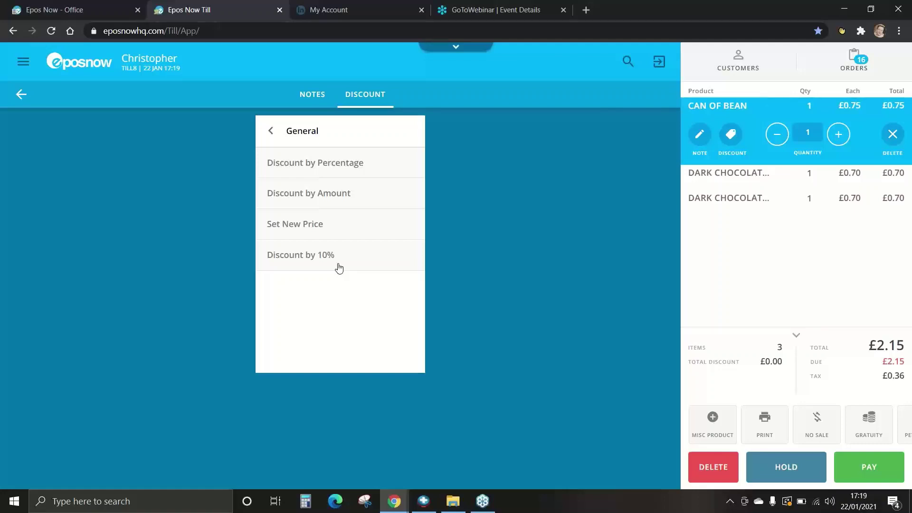
pyautogui.click(316, 167)
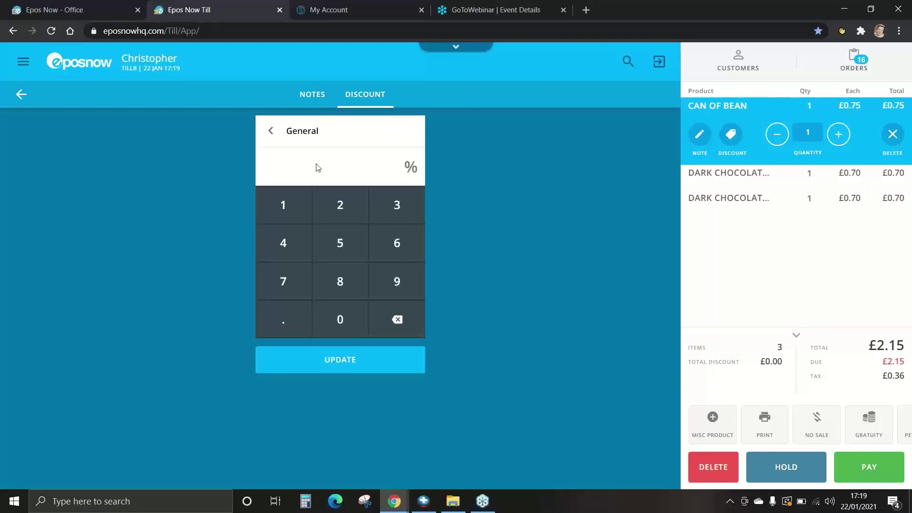
pyautogui.click(344, 205)
pyautogui.click(343, 316)
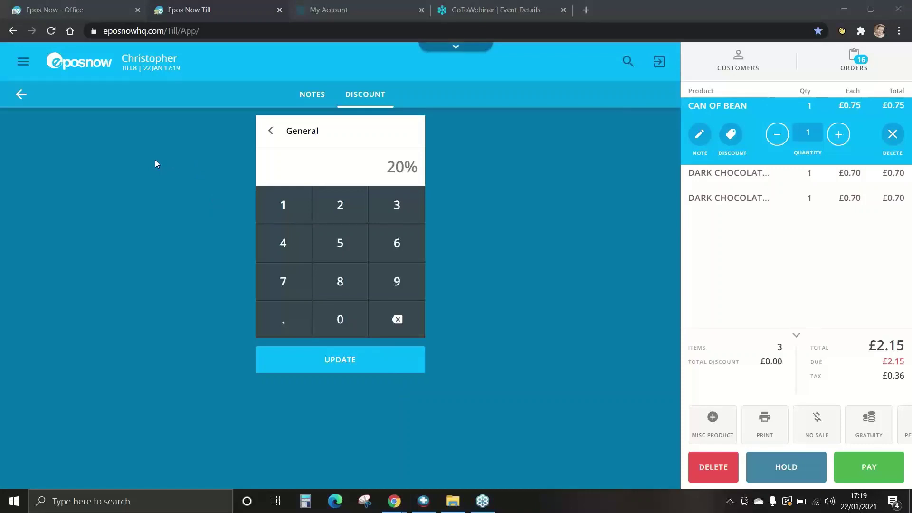
pyautogui.click(363, 360)
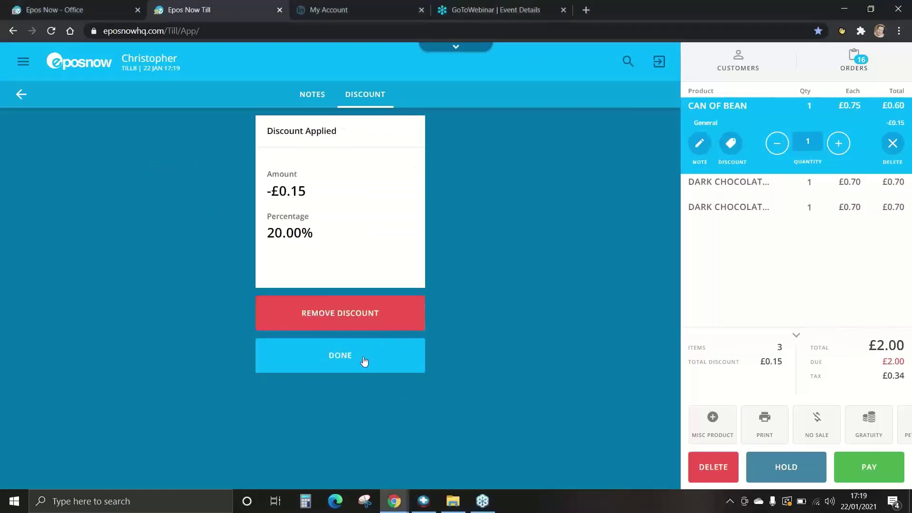
pyautogui.click(364, 360)
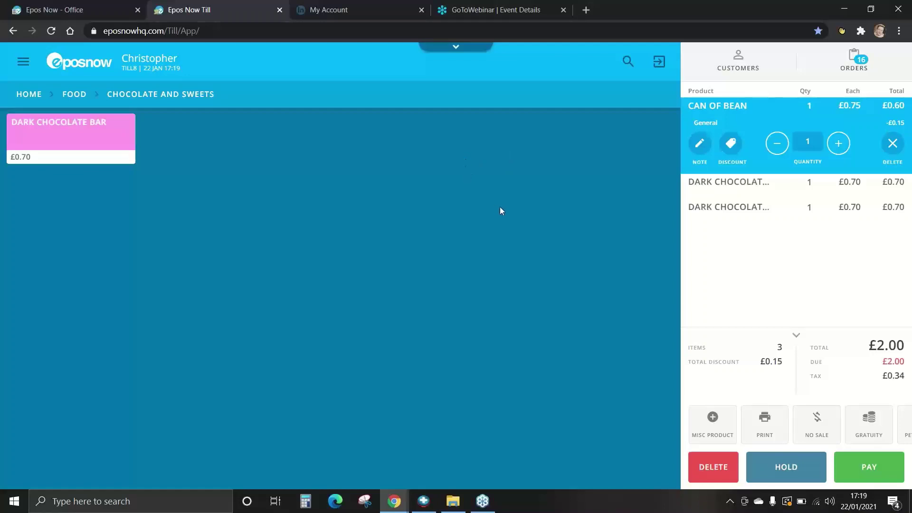
# Step: Apply a Manager approved discount of 25% to the whole transaction before payment
pyautogui.click(871, 465)
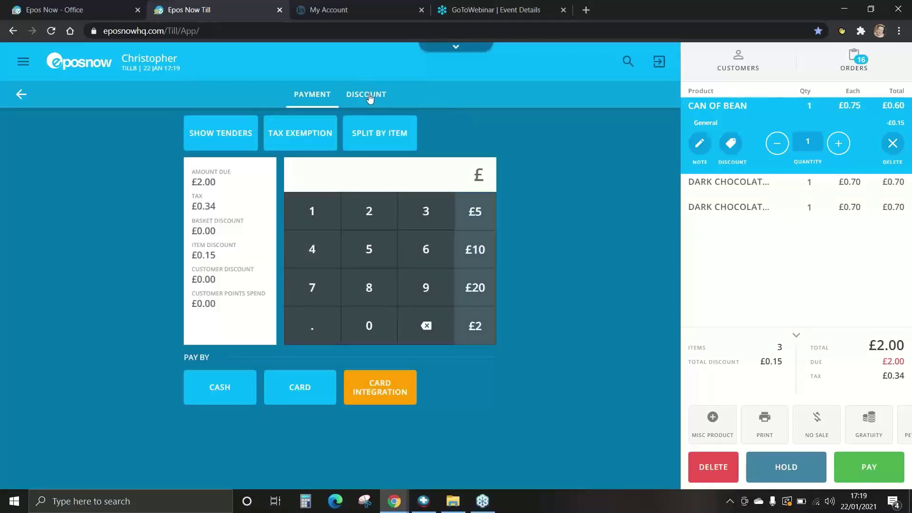
pyautogui.click(370, 99)
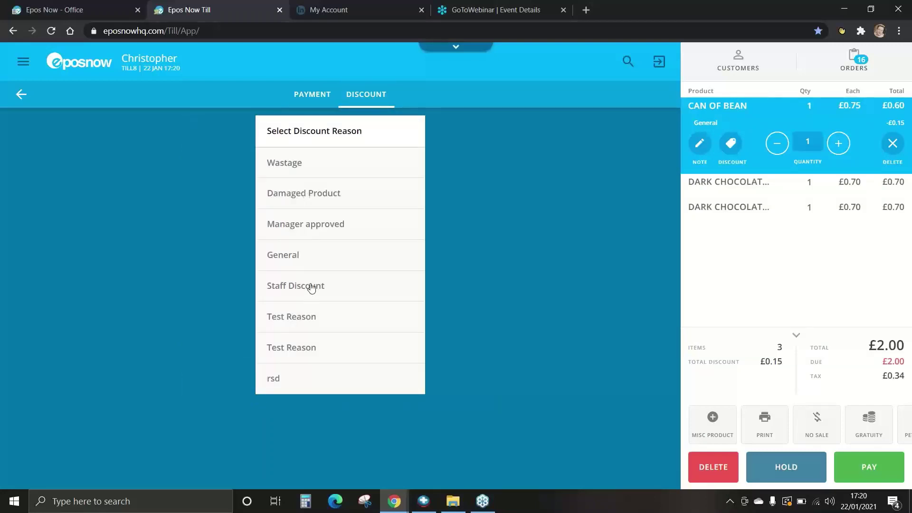
pyautogui.click(298, 230)
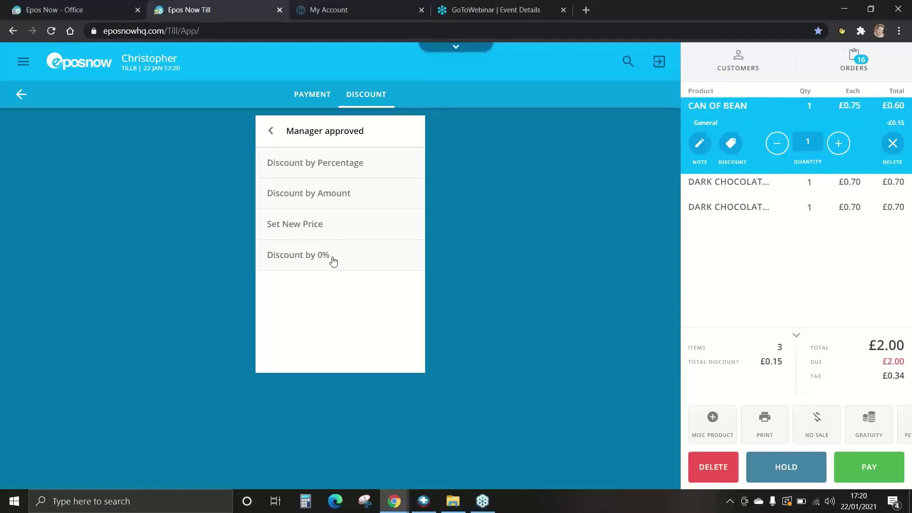
pyautogui.click(328, 165)
pyautogui.click(342, 205)
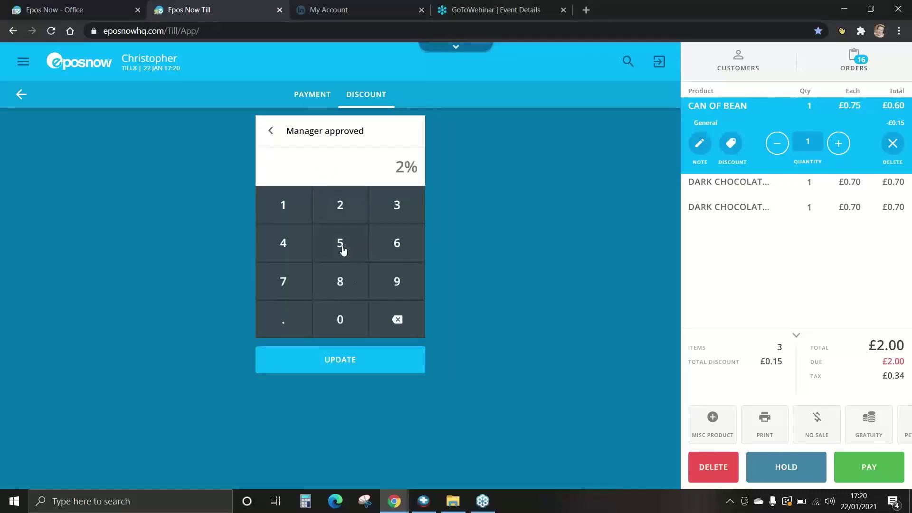
pyautogui.click(340, 244)
pyautogui.click(363, 366)
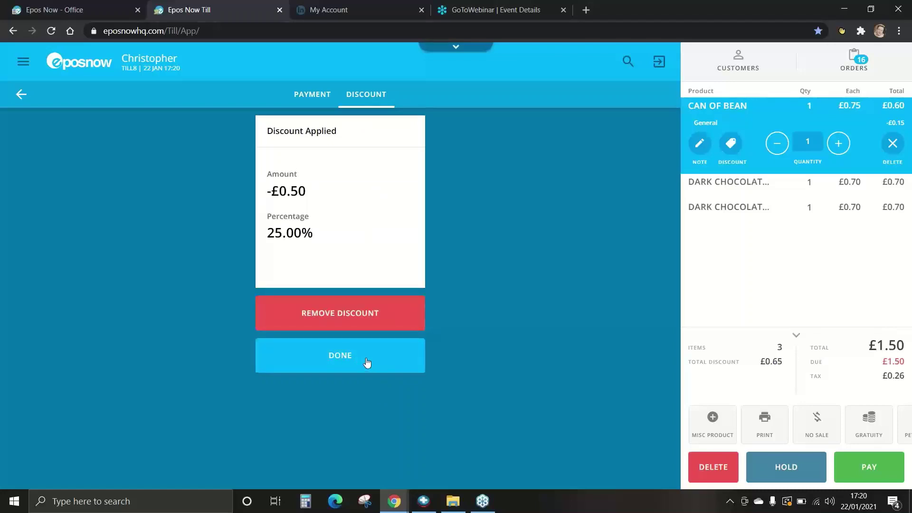
pyautogui.click(367, 362)
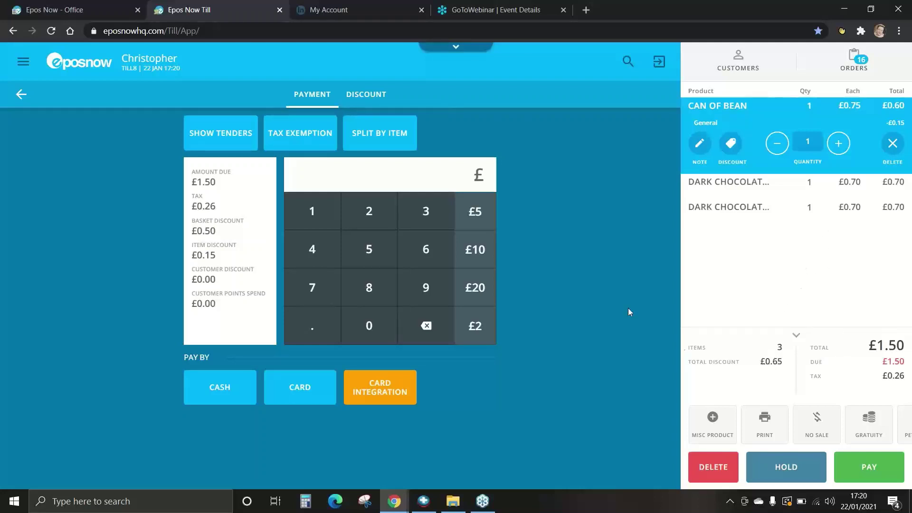
# Step: Pay the discounted transaction in full with cash and cancel the receipt printout
pyautogui.click(233, 388)
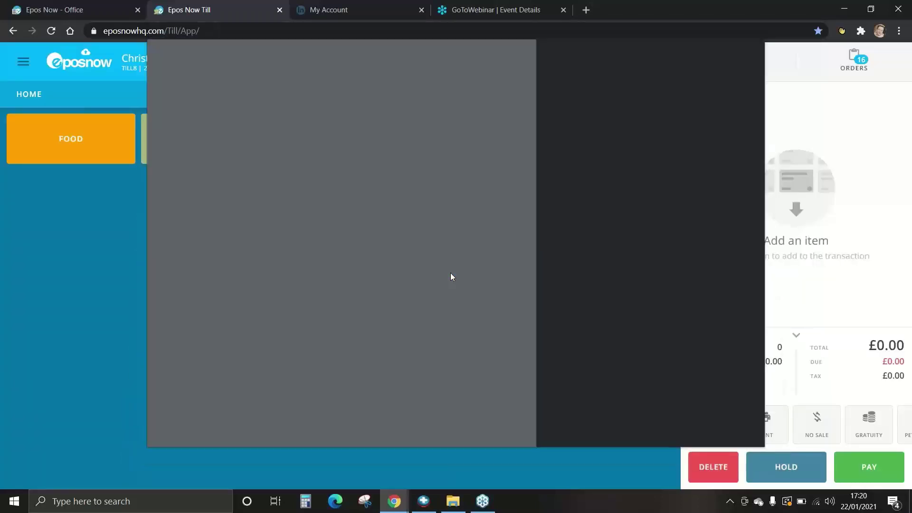
pyautogui.click(743, 436)
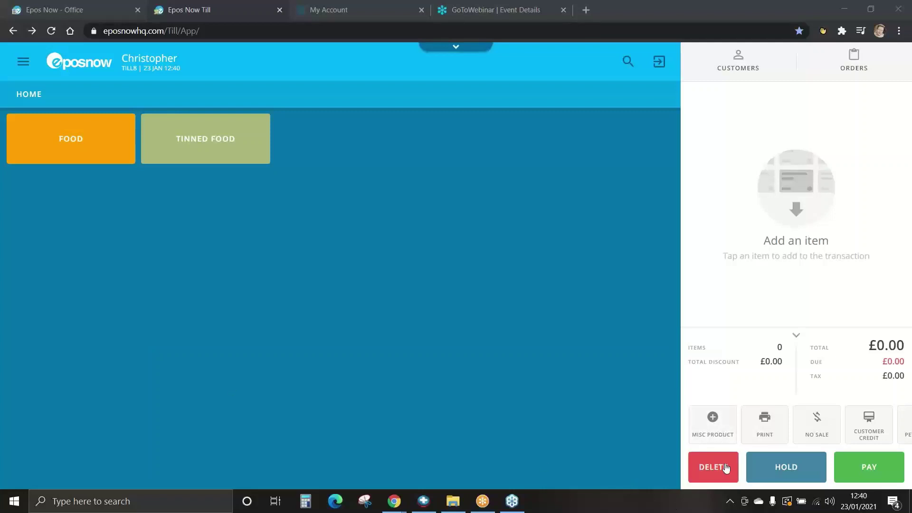
# Step: Create a miscellaneous product named bread with the 20VAT tax rate and a price of £1.99
pyautogui.moveTo(840, 429)
pyautogui.mouseDown()
pyautogui.moveTo(851, 430)
pyautogui.moveTo(717, 427)
pyautogui.moveTo(854, 434)
pyautogui.mouseUp()
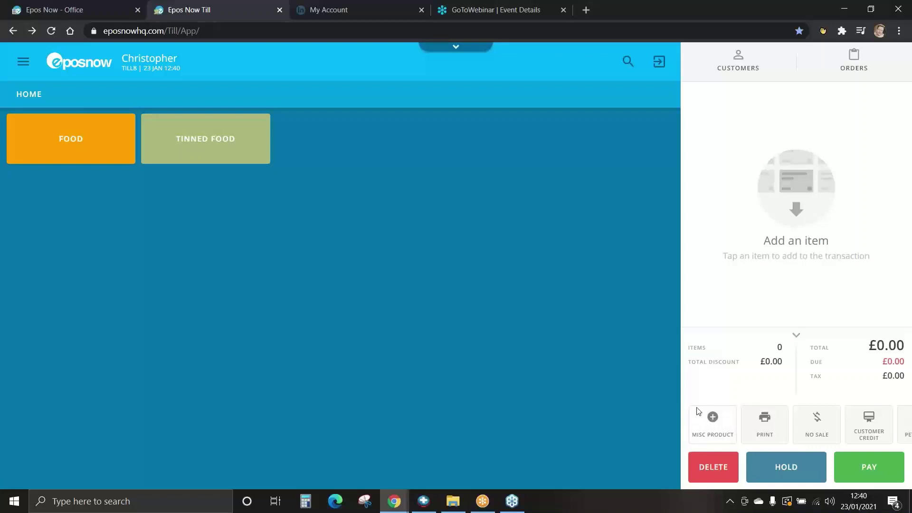
pyautogui.click(712, 427)
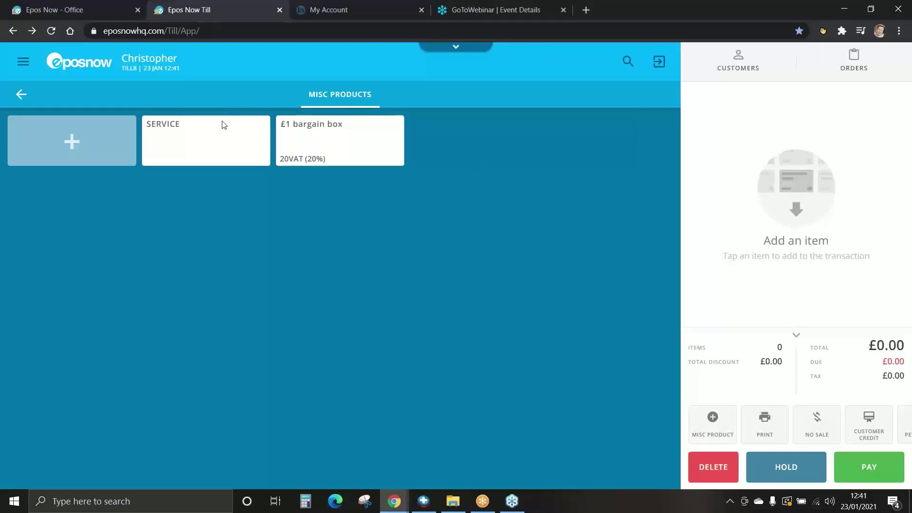
pyautogui.click(69, 140)
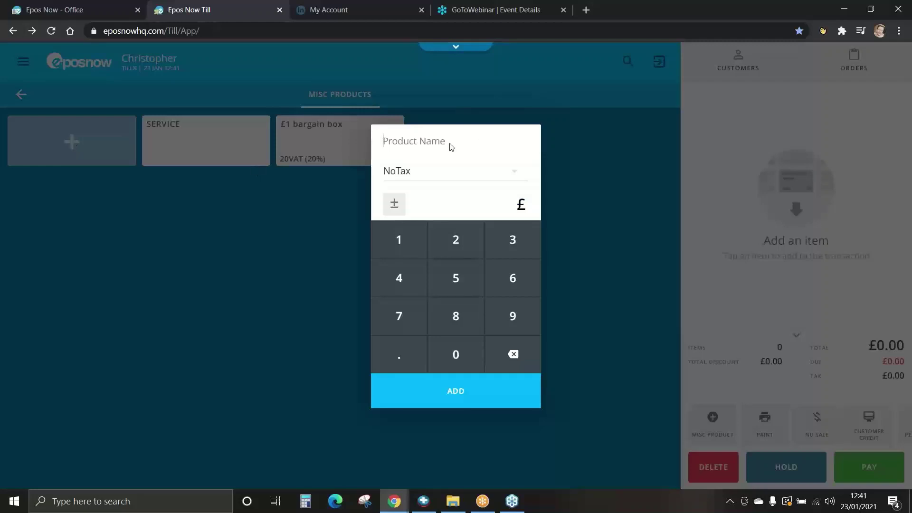
pyautogui.write('bread')
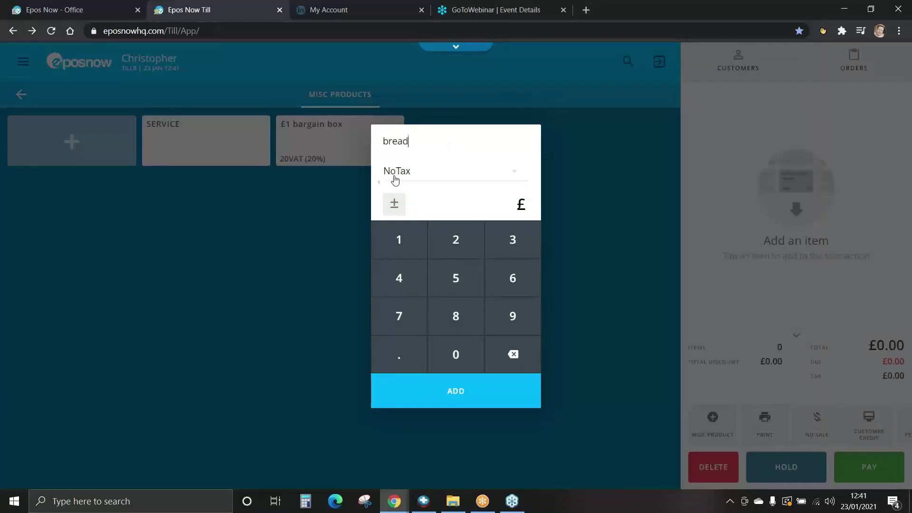
pyautogui.click(403, 179)
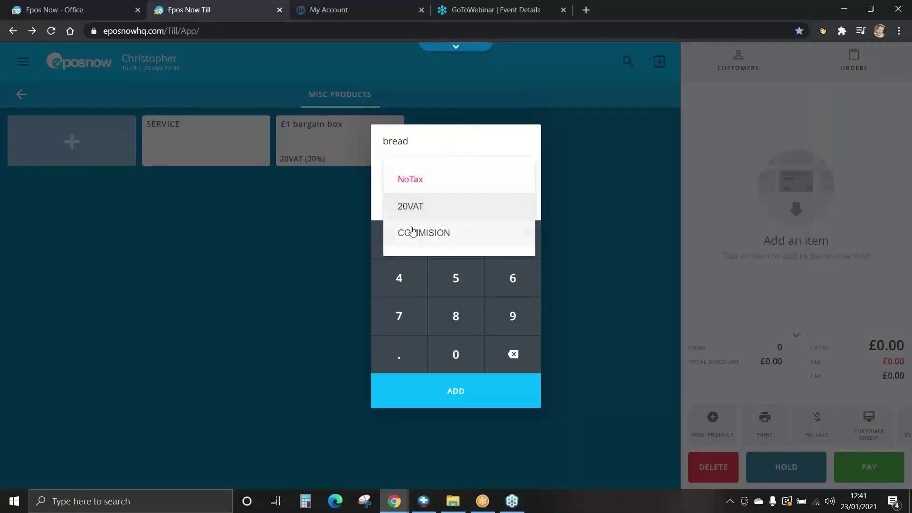
pyautogui.click(412, 206)
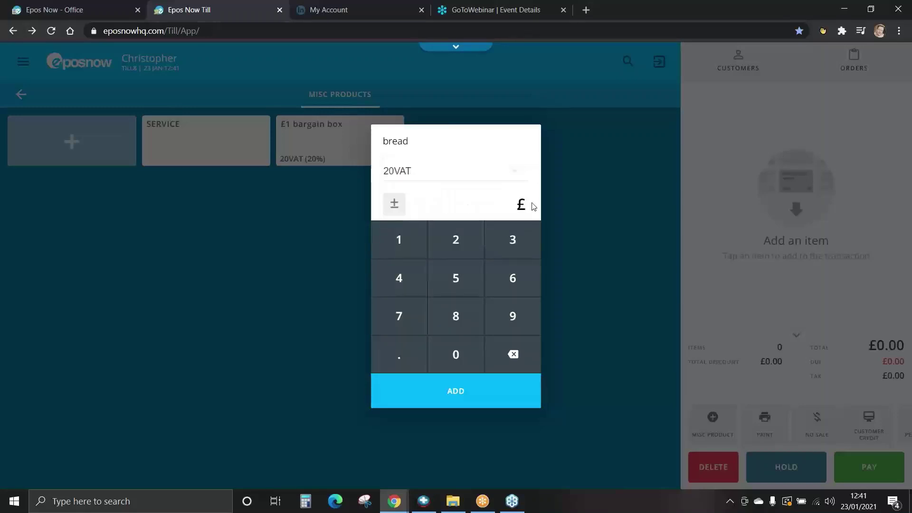
pyautogui.click(405, 238)
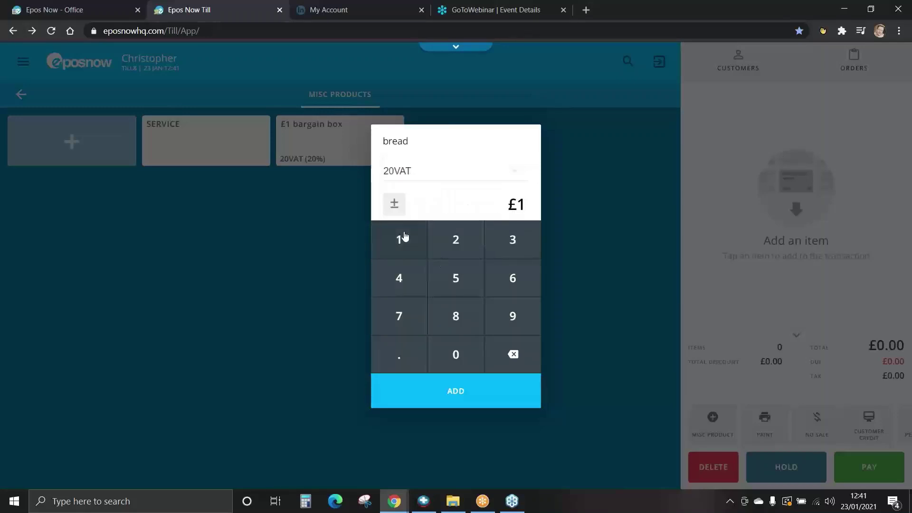
pyautogui.click(418, 342)
pyautogui.click(517, 320)
pyautogui.click(517, 319)
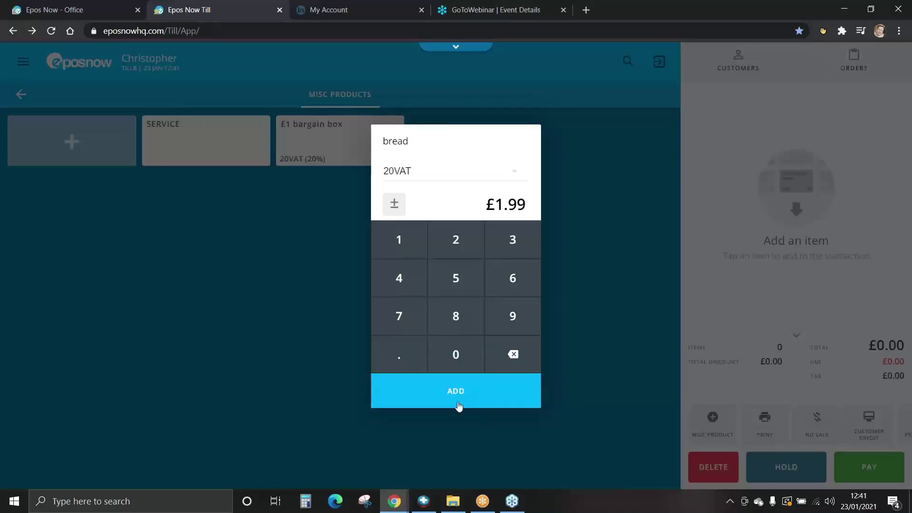
pyautogui.click(457, 394)
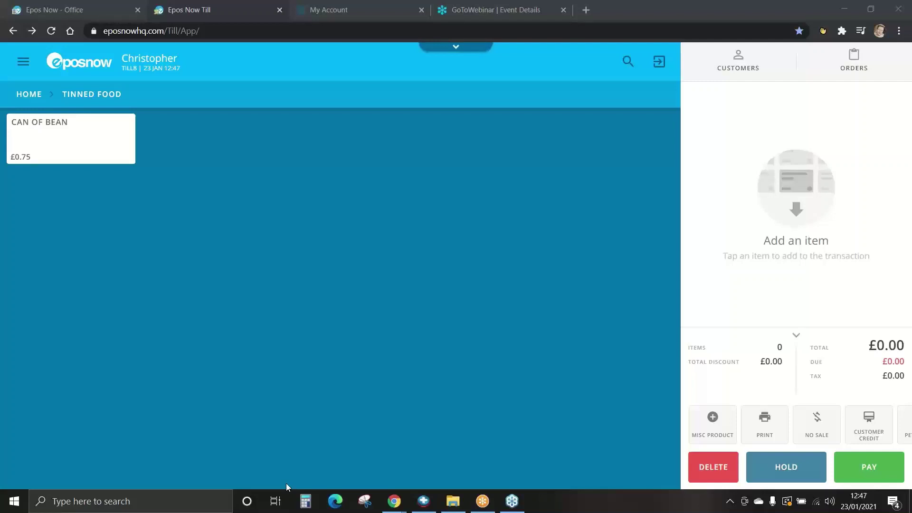
# Step: Add a CAN OF BEAN to the transaction, preview its bill printout and cancel printing
pyautogui.click(74, 149)
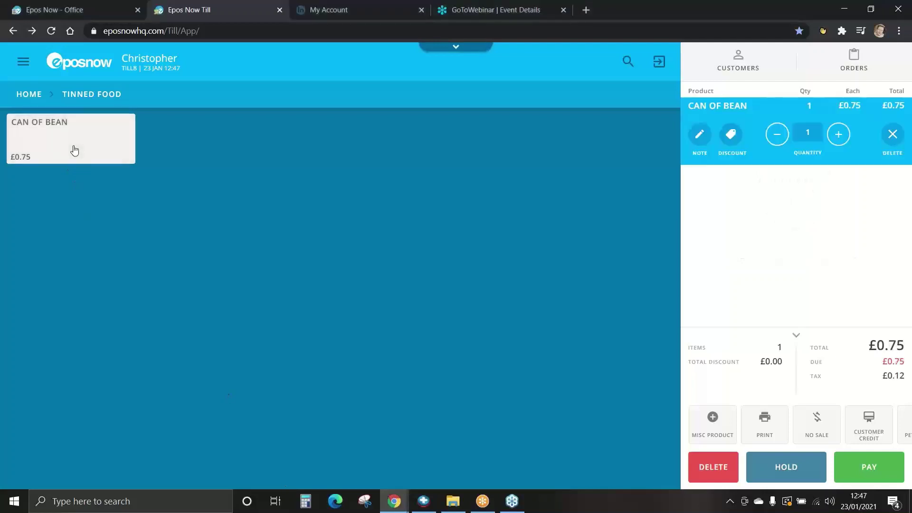
pyautogui.click(765, 429)
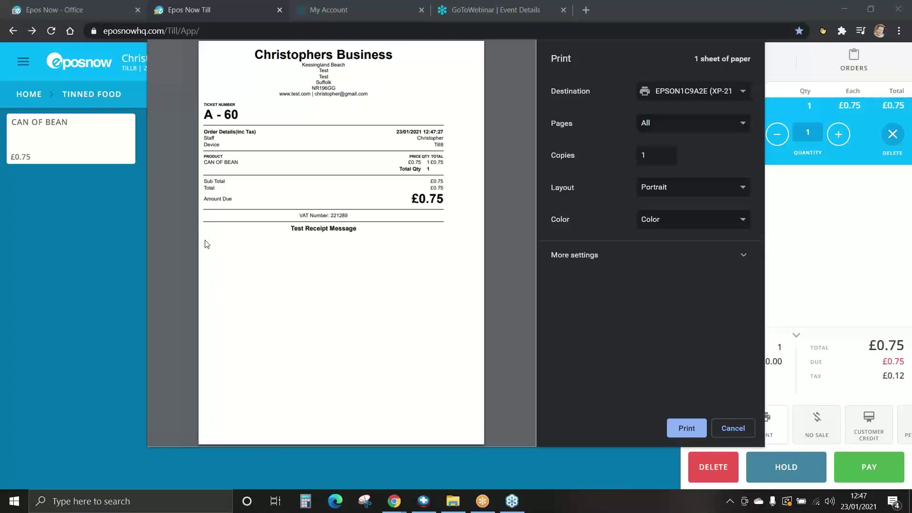
pyautogui.click(729, 429)
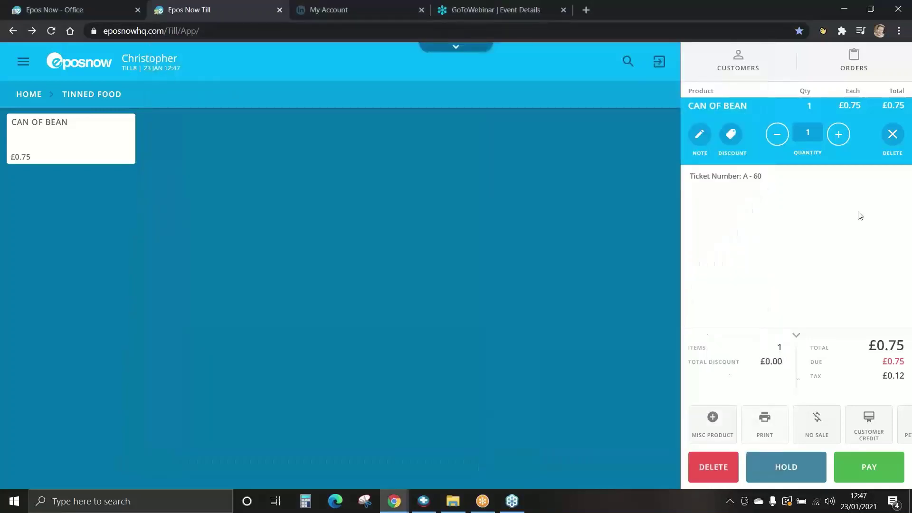
# Step: Remove the CAN OF BEAN from the transaction, preview the empty ticket's printout and cancel printing
pyautogui.click(893, 135)
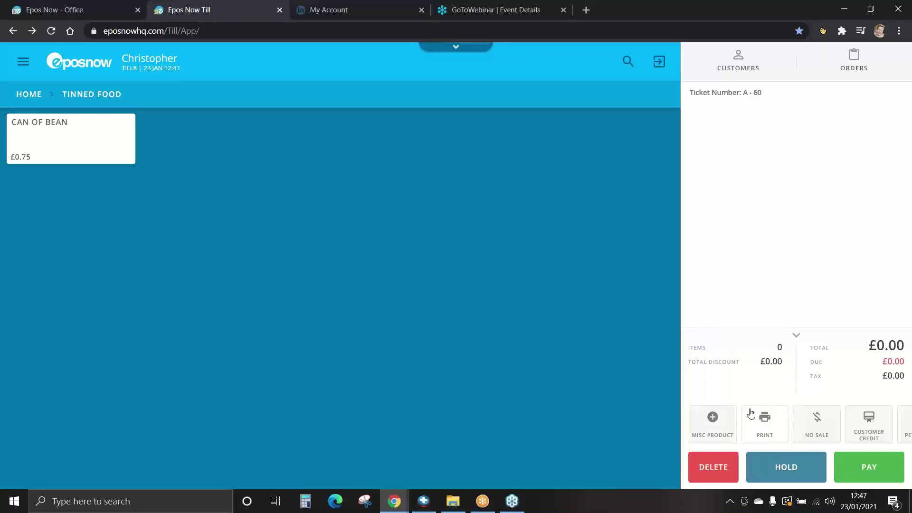
pyautogui.click(772, 432)
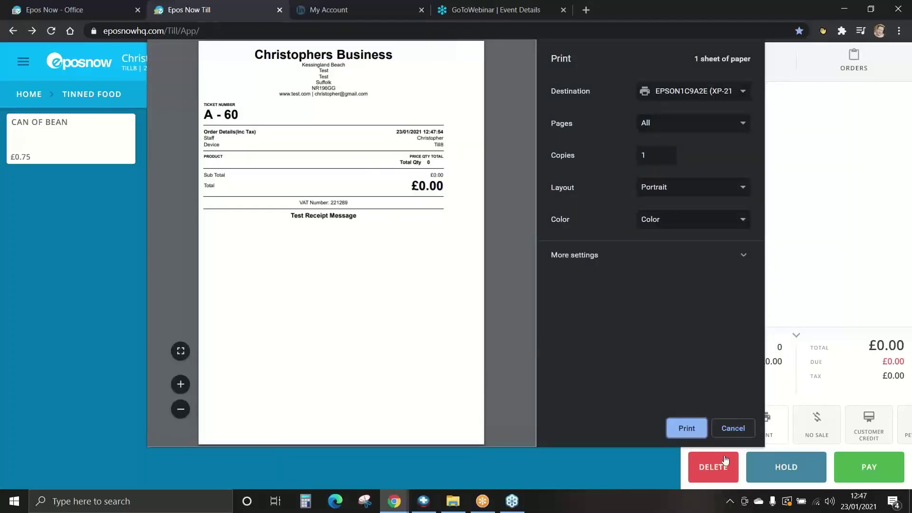
pyautogui.click(747, 429)
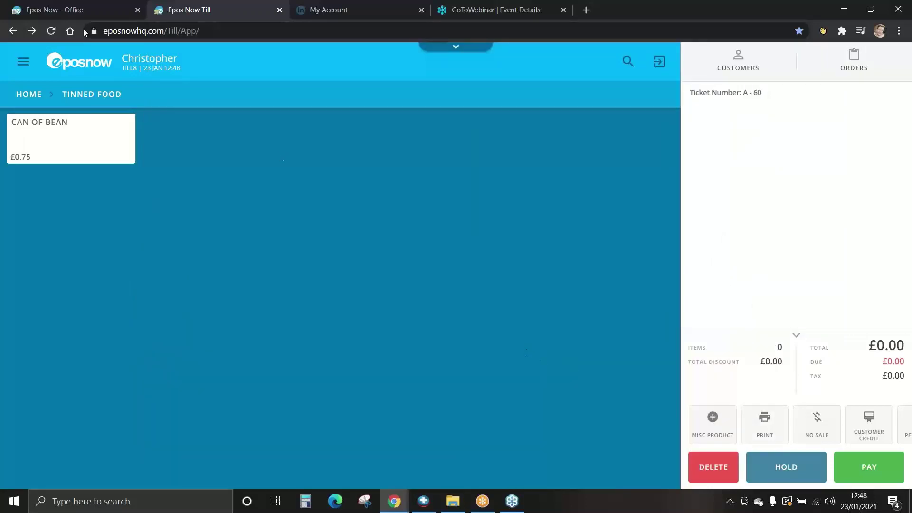
pyautogui.click(23, 62)
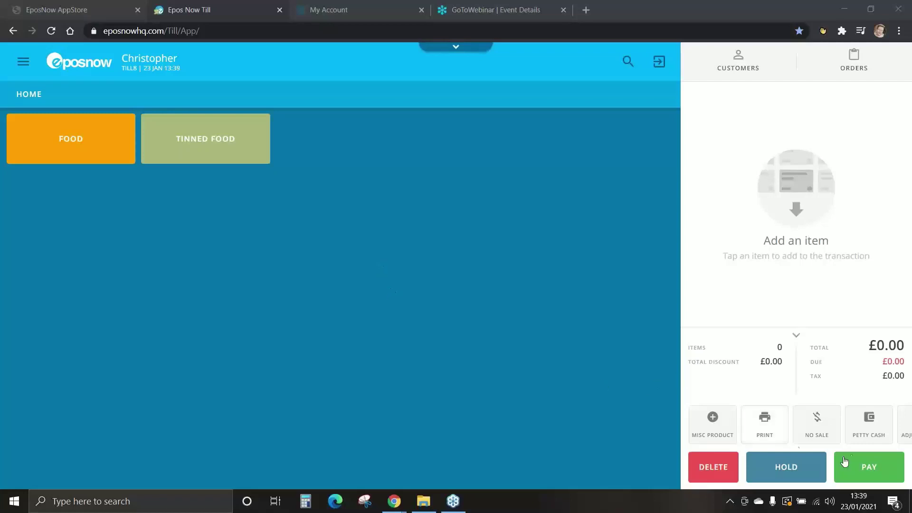
# Step: Record a No Sale with the reason Lost Property
pyautogui.click(818, 433)
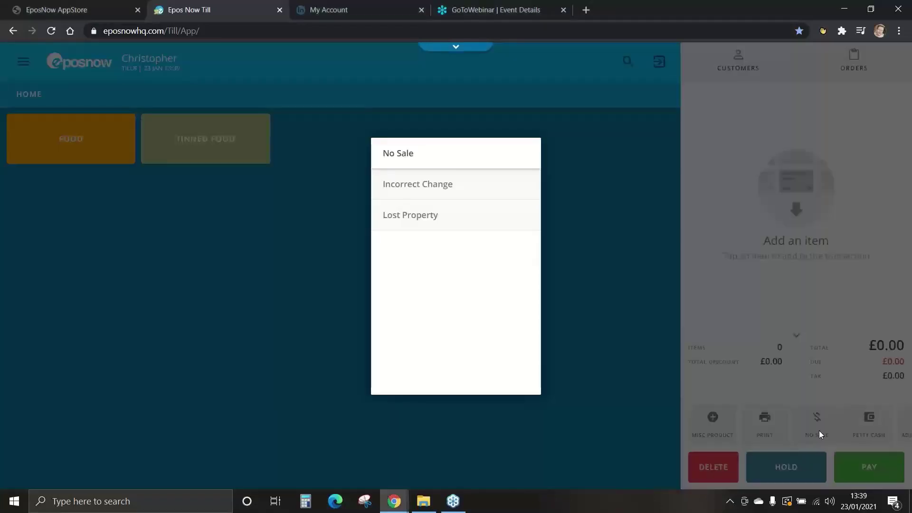
pyautogui.click(416, 218)
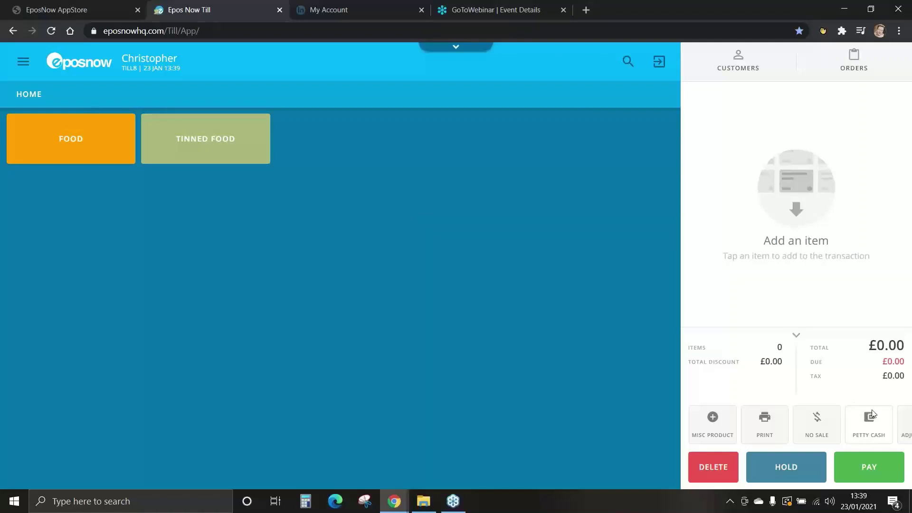
# Step: Record a £2 petty cash withdrawal with the reason Milk/Tea/Coffee and cancel printing its receipt
pyautogui.click(873, 429)
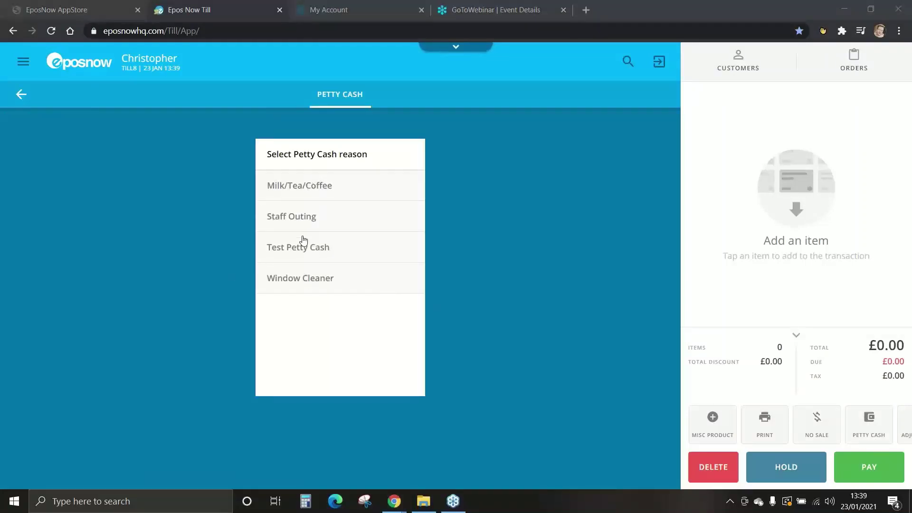
pyautogui.click(299, 186)
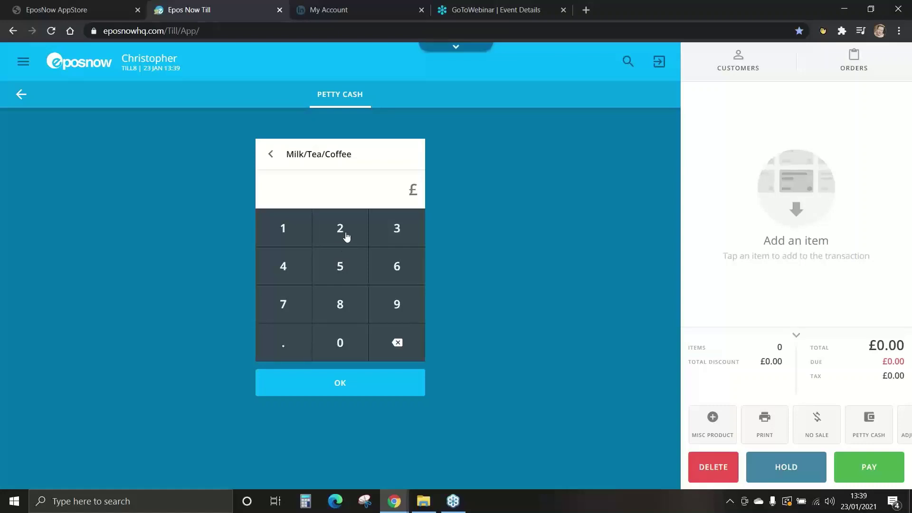
pyautogui.click(341, 232)
pyautogui.click(343, 383)
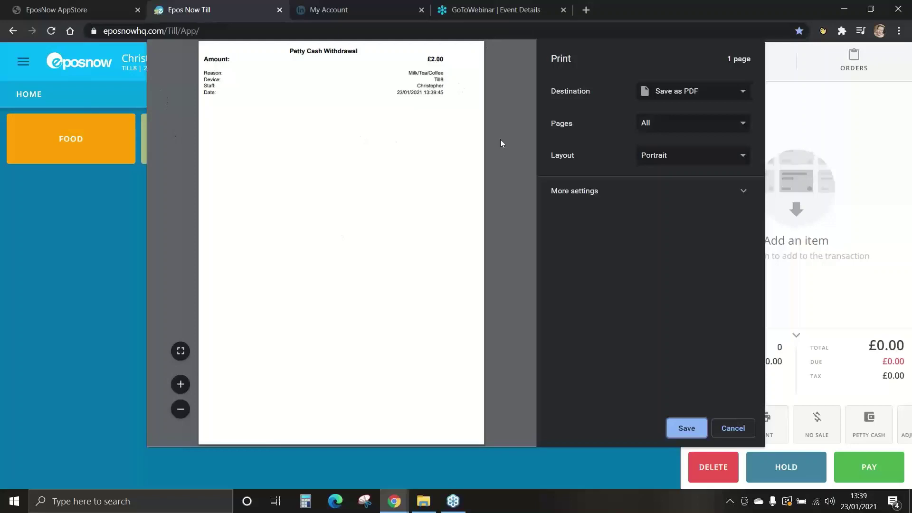
pyautogui.click(733, 429)
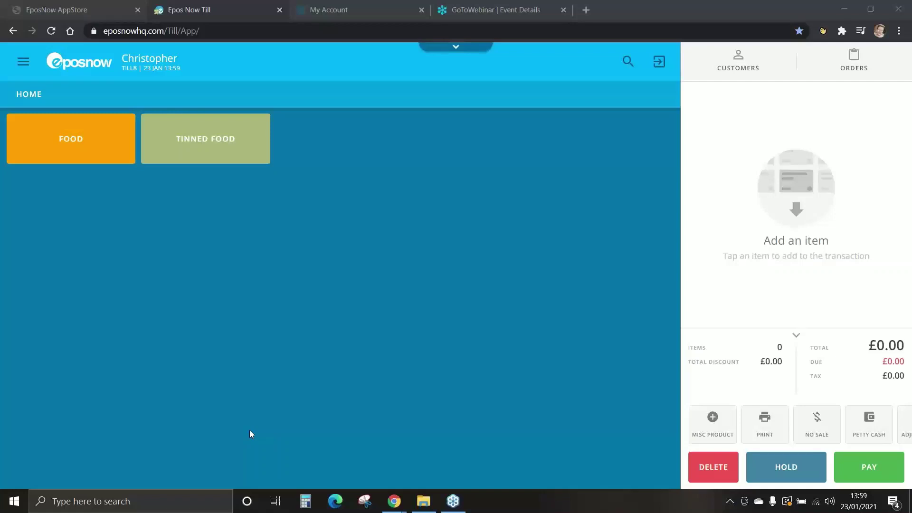
# Step: Adjust the till float by withdrawing £50 and cancel printing the receipt
pyautogui.moveTo(861, 430); pyautogui.dragTo(714, 425)
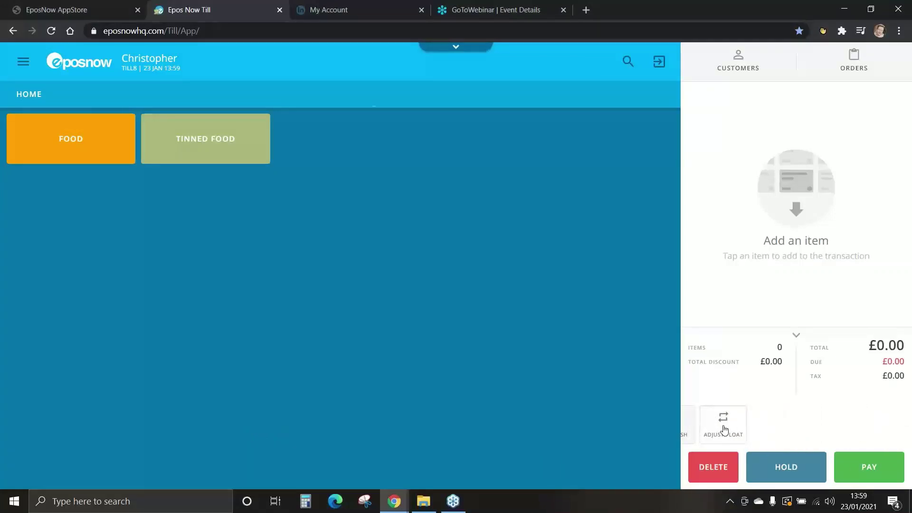
pyautogui.click(722, 430)
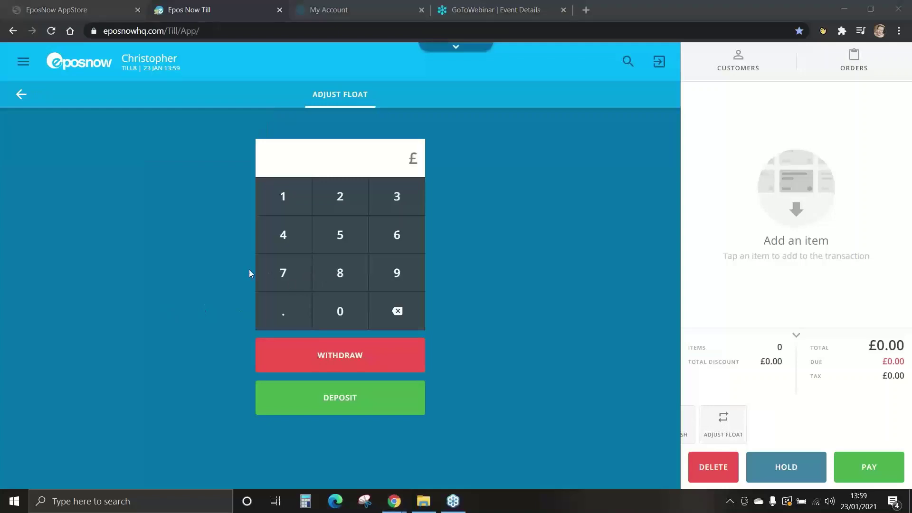
pyautogui.click(340, 240)
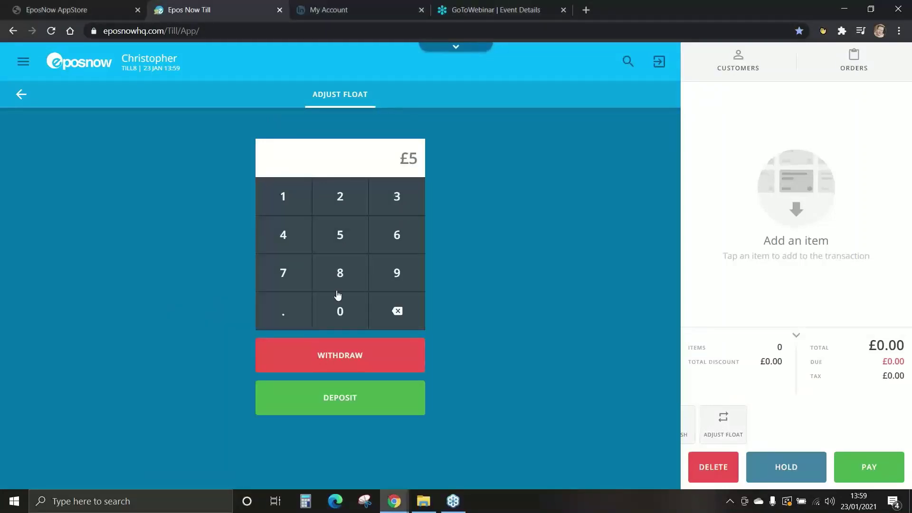
pyautogui.click(340, 309)
pyautogui.click(338, 357)
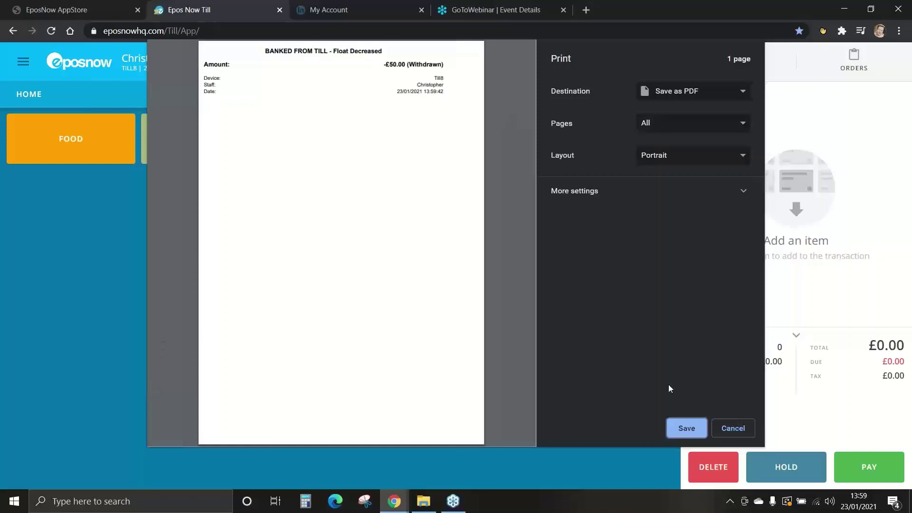
pyautogui.click(732, 428)
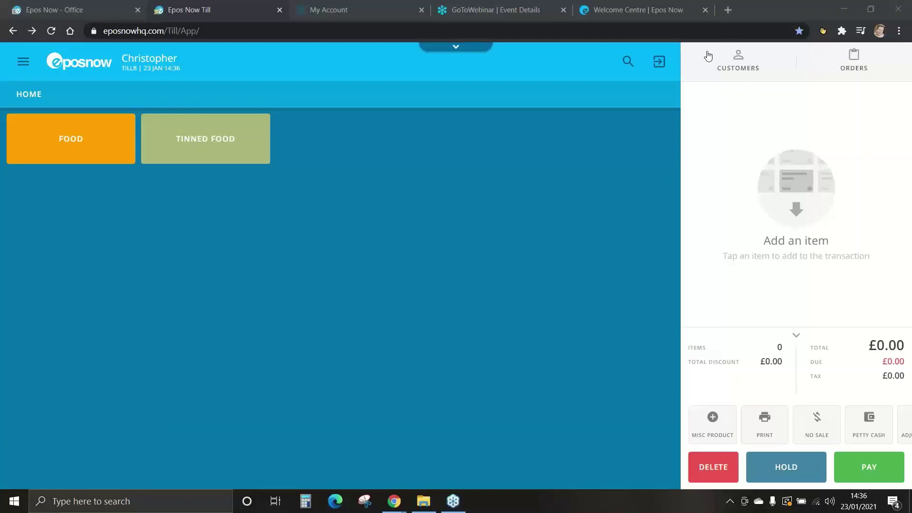
# Step: Start a new customer record, set the title to Mr and enter the customer's forename and surname
pyautogui.click(735, 64)
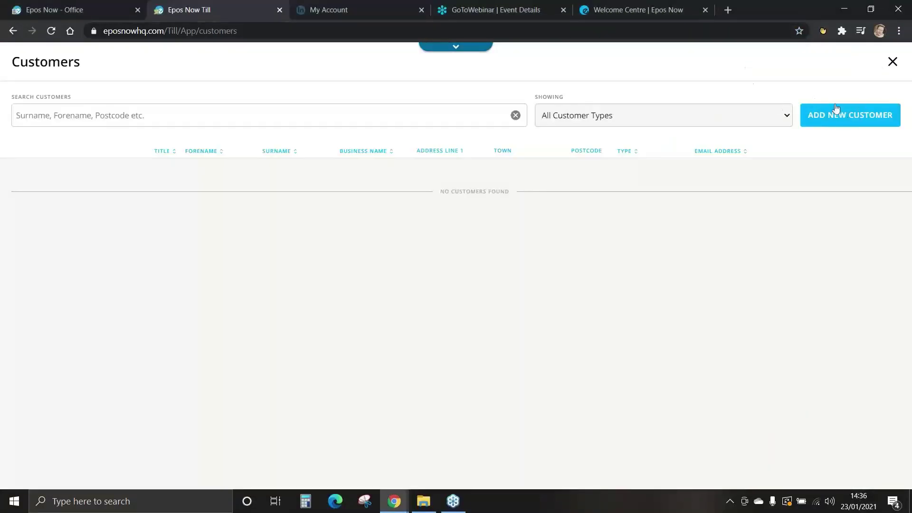
pyautogui.click(855, 119)
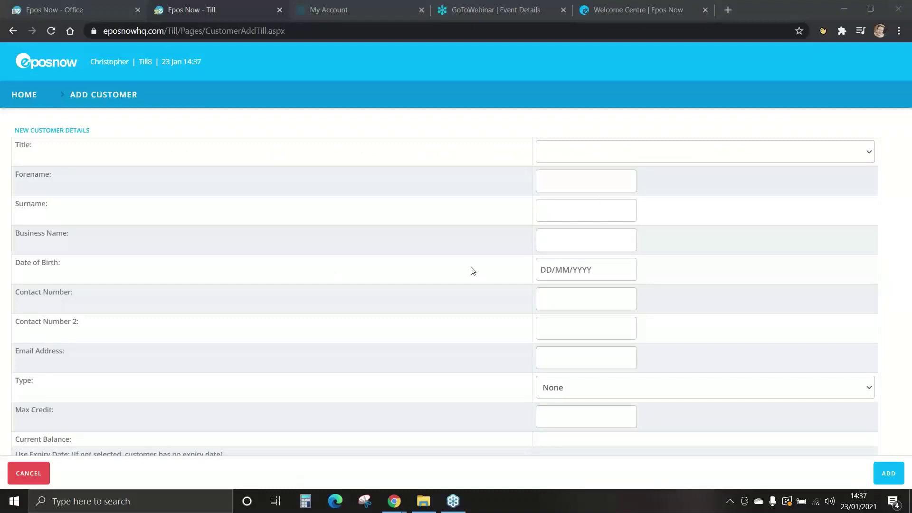
pyautogui.scroll(-10, 471, 275)
pyautogui.scroll(10, 475, 308)
pyautogui.click(621, 152)
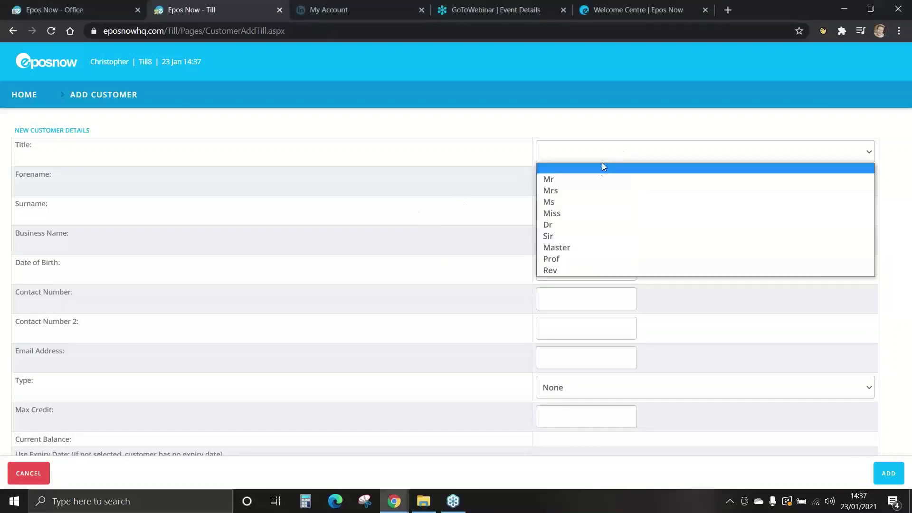
pyautogui.click(578, 181)
pyautogui.click(569, 185)
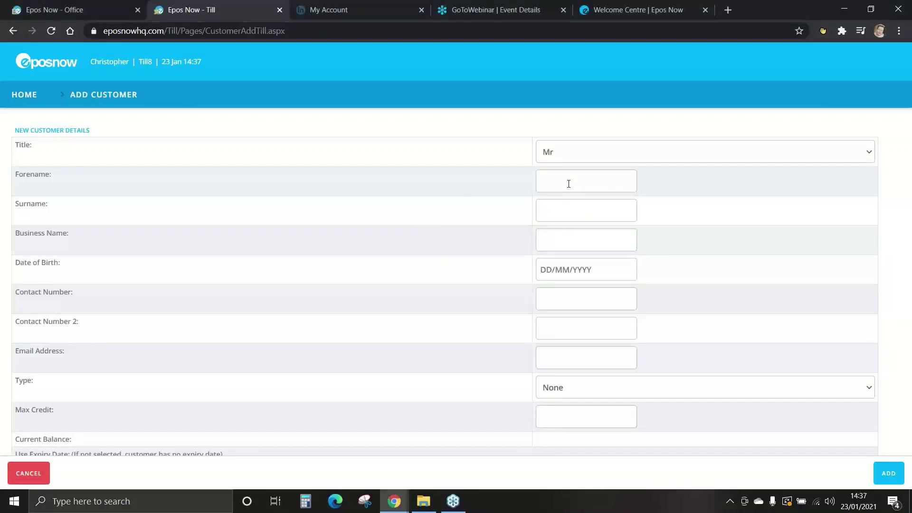
pyautogui.write('J')
pyautogui.write('ohn')
pyautogui.write('Smith')
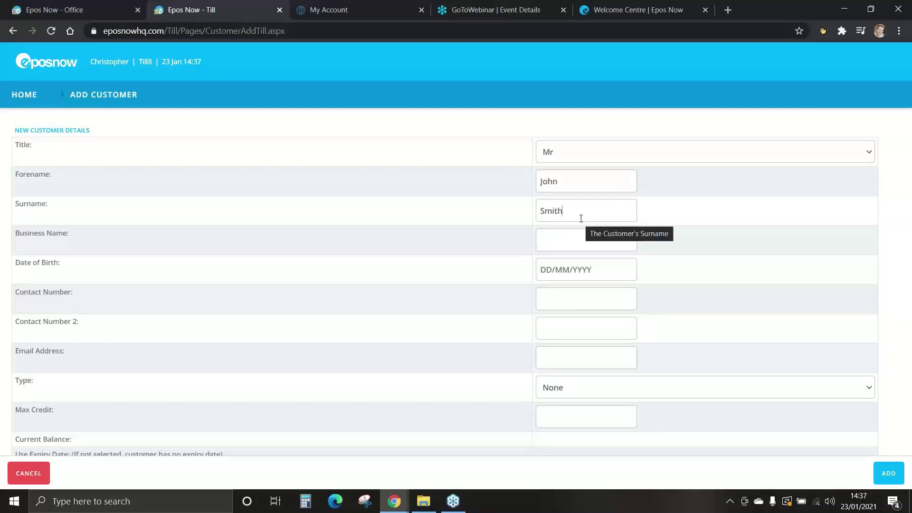
# Step: Enter the customer's email address, leaving the business name, date of birth and contact numbers blank
pyautogui.click(561, 238)
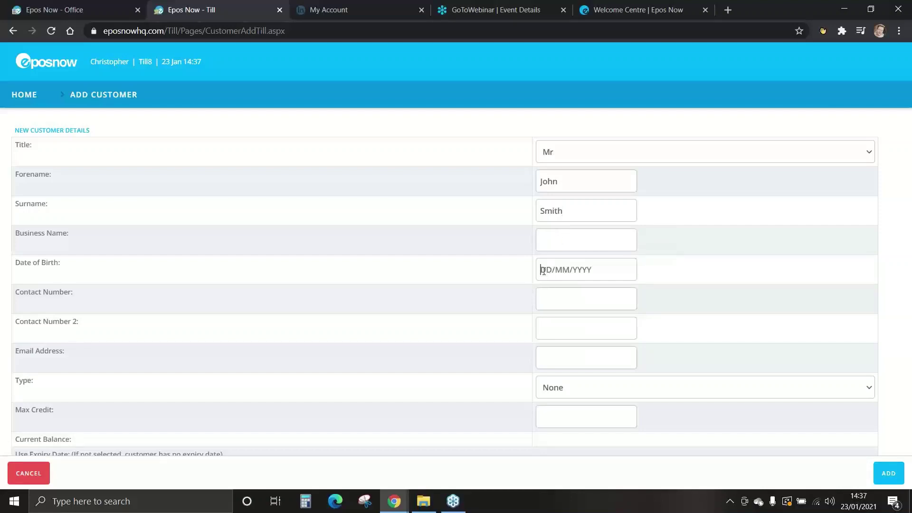
pyautogui.click(550, 297)
pyautogui.click(545, 357)
pyautogui.write('test@gmail.com')
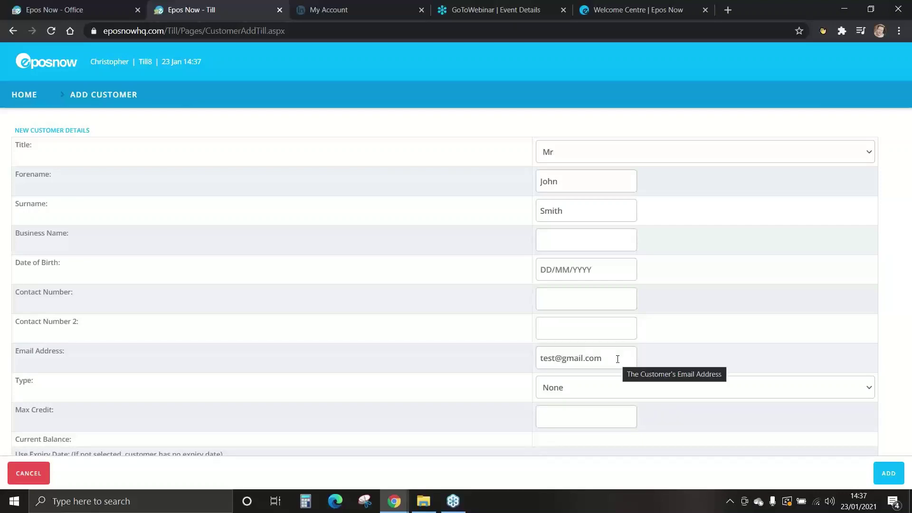
# Step: Keep the customer type as None and set the customer's maximum credit to 300
pyautogui.scroll(-2, 619, 357)
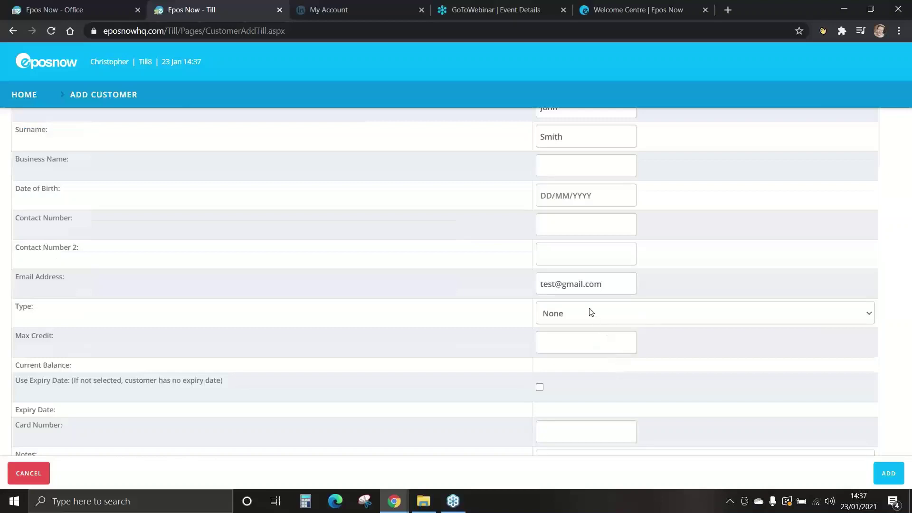
pyautogui.click(575, 316)
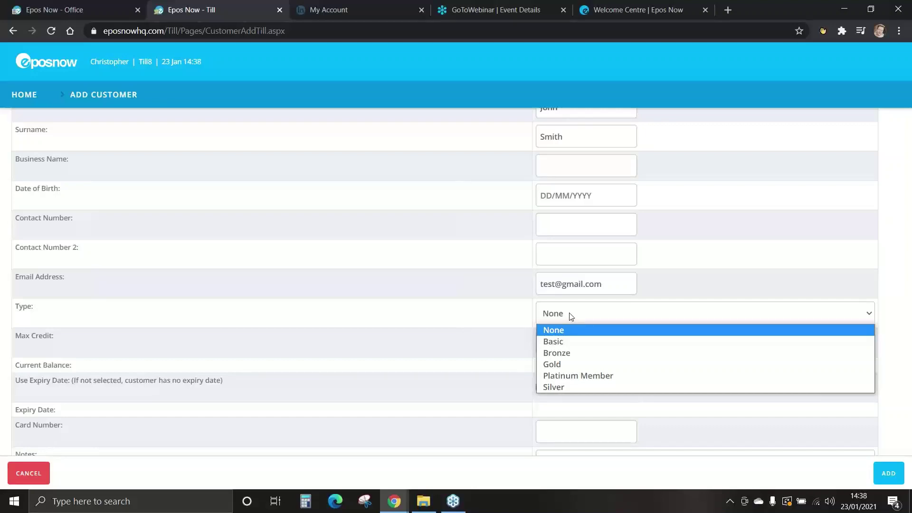
pyautogui.click(571, 317)
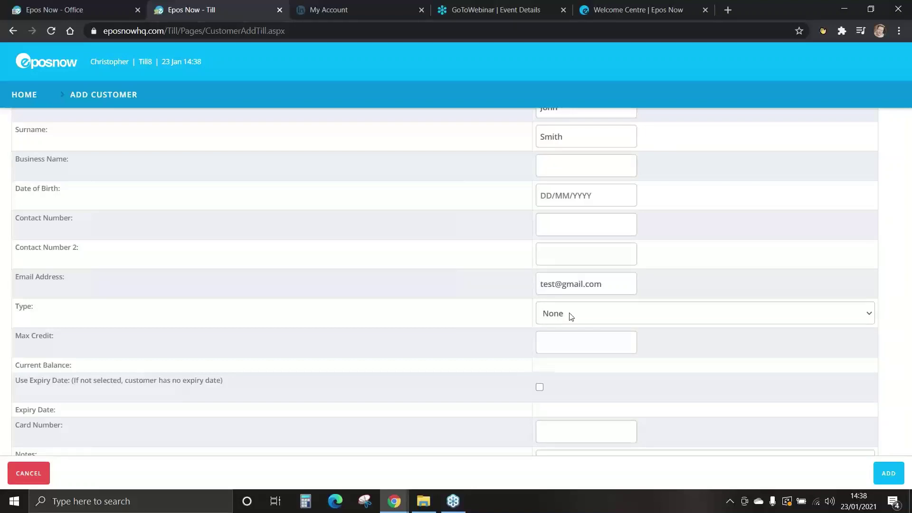
pyautogui.click(559, 339)
pyautogui.write('300')
pyautogui.scroll(-2, 555, 345)
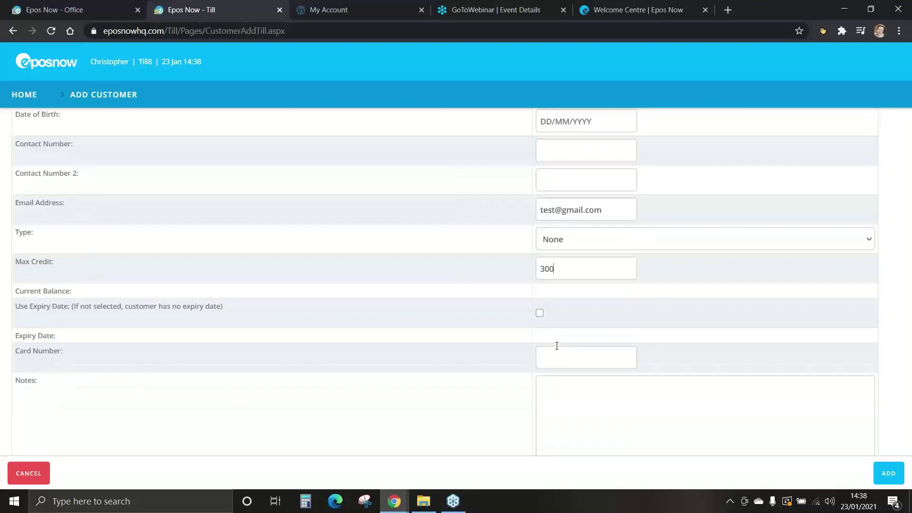
pyautogui.scroll(-2, 558, 350)
pyautogui.click(563, 335)
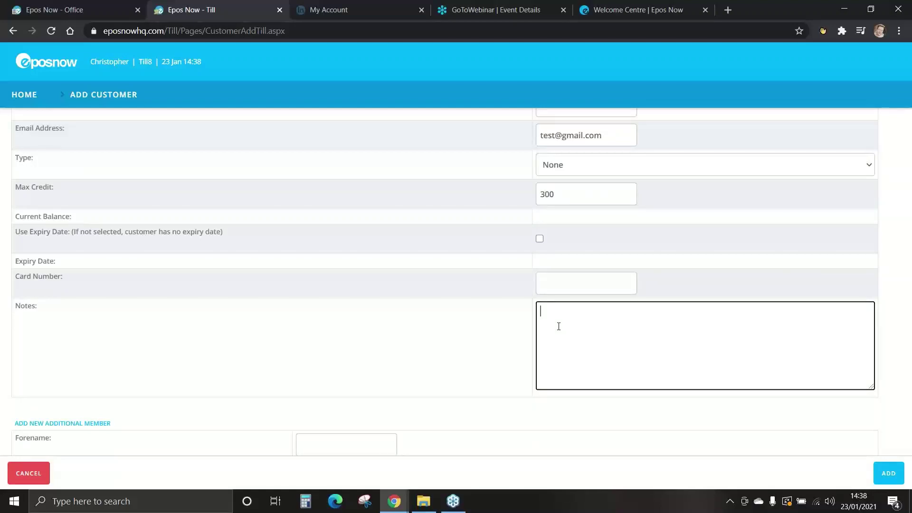
pyautogui.write('nt')
pyautogui.press('BackSpace')
pyautogui.press('BackSpace')
# Step: Enter the customer's postcode in the new address section and try to complete the address from it
pyautogui.scroll(-2, 559, 327)
pyautogui.scroll(-2, 563, 329)
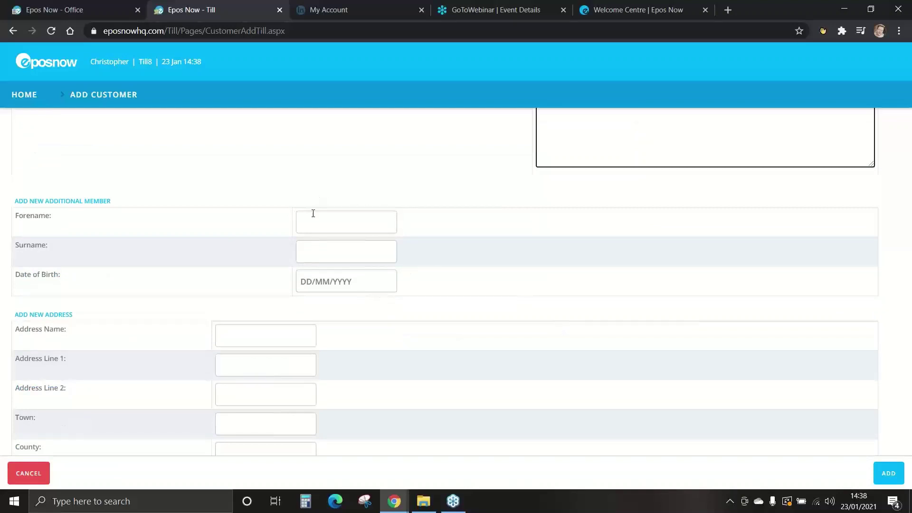
pyautogui.scroll(-1, 375, 250)
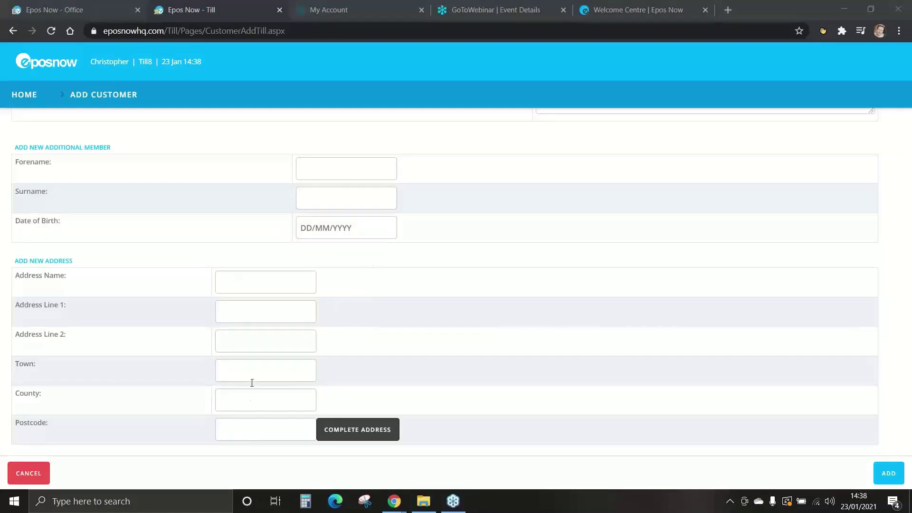
pyautogui.click(265, 431)
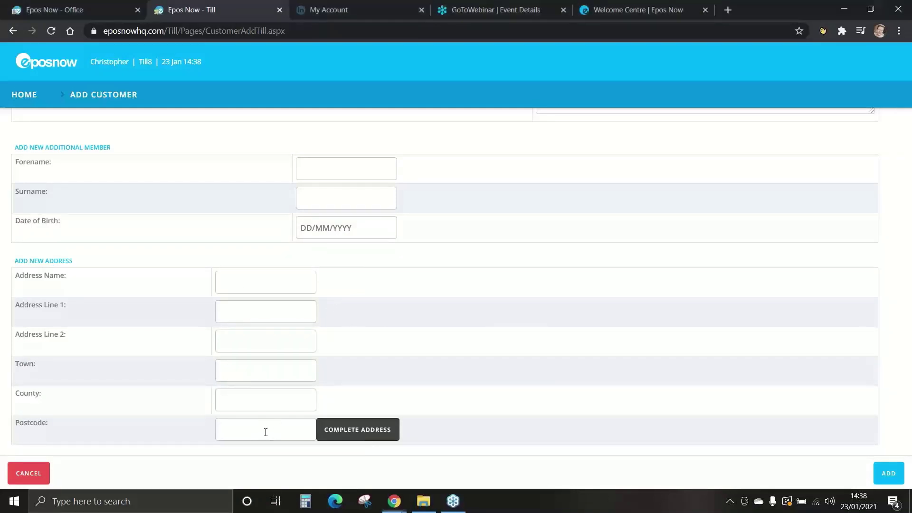
pyautogui.write('NR1')
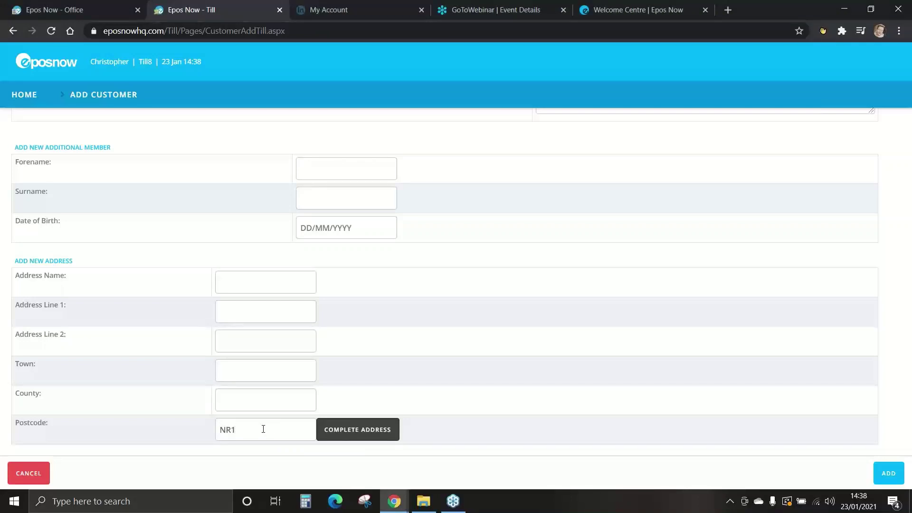
pyautogui.write('5TP')
pyautogui.click(343, 432)
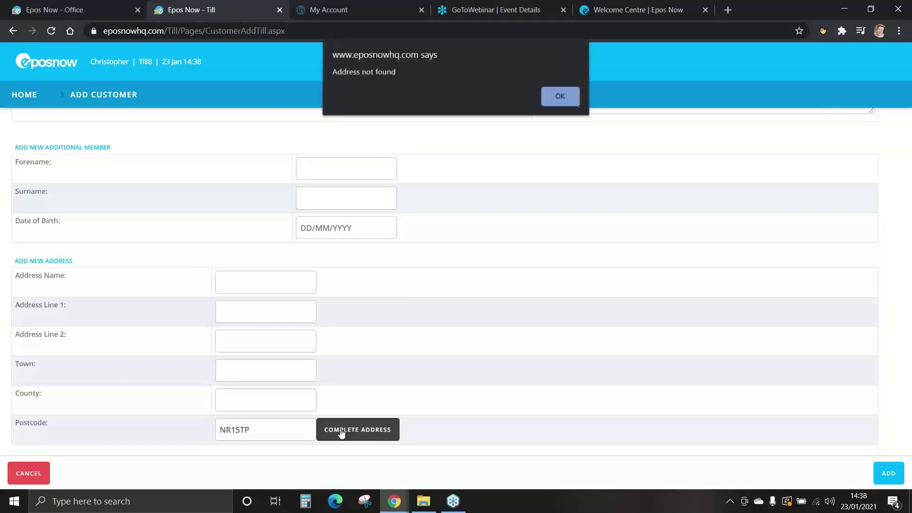
pyautogui.click(565, 97)
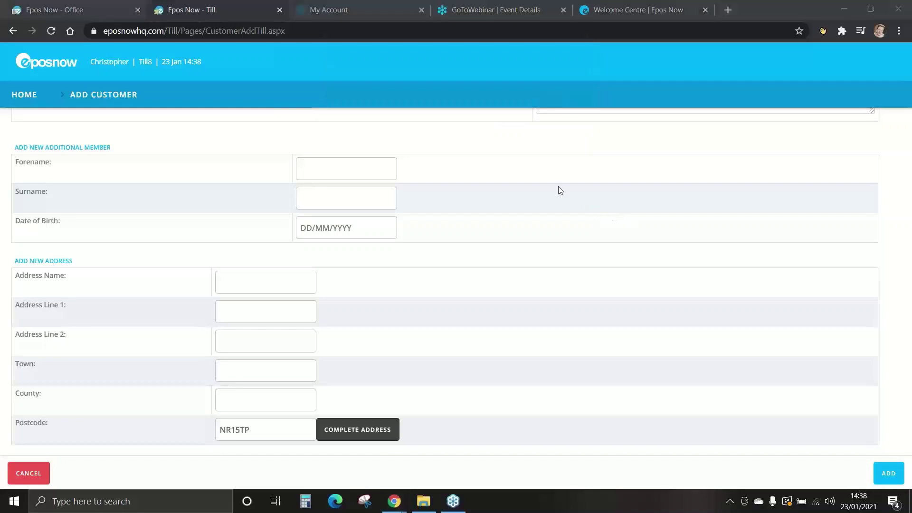
# Step: Try to add the customer, clear the email address and submit the new customer record again
pyautogui.scroll(9, 580, 285)
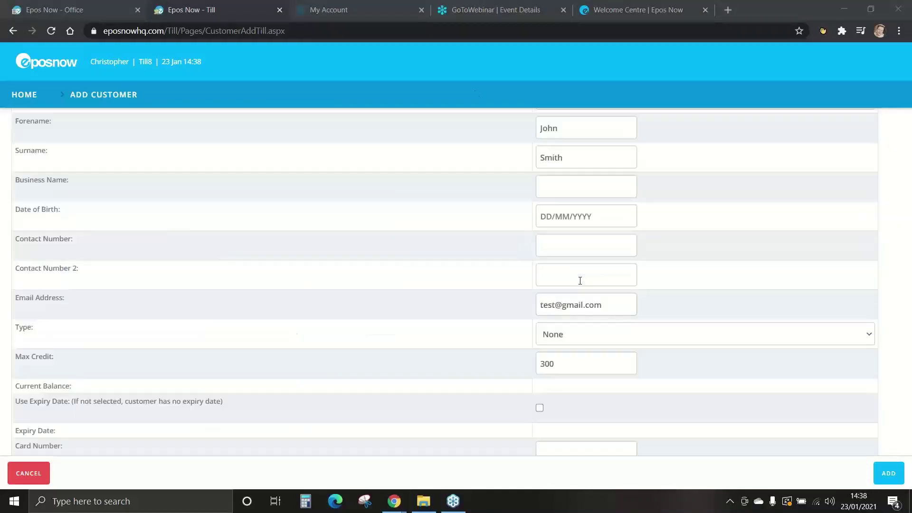
pyautogui.scroll(-10, 580, 279)
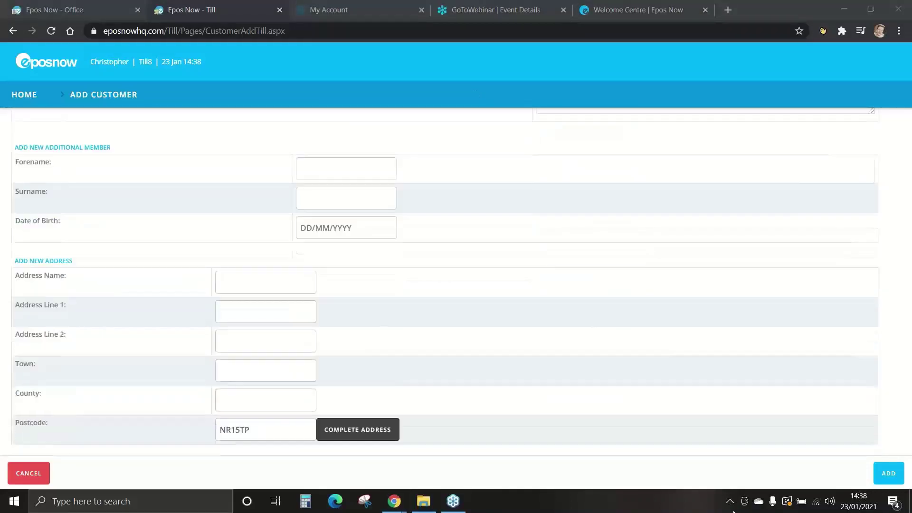
pyautogui.click(889, 473)
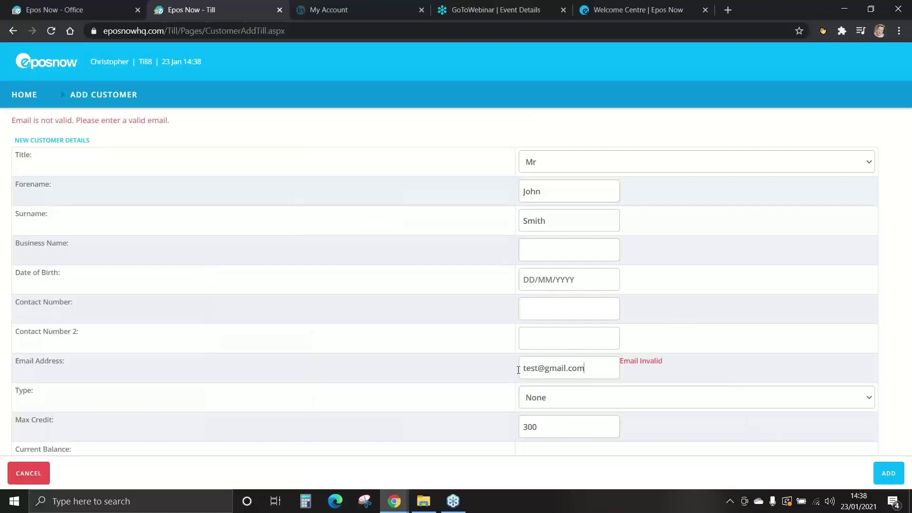
pyautogui.press('BackSpace')
pyautogui.press('BackSpace')
pyautogui.press('BackSpace')
pyautogui.press('BackSpace')
pyautogui.press('BackSpace')
pyautogui.press('BackSpace')
pyautogui.press('BackSpace')
pyautogui.press('BackSpace')
pyautogui.press('BackSpace')
pyautogui.press('BackSpace')
pyautogui.press('BackSpace')
pyautogui.press('BackSpace')
pyautogui.press('BackSpace')
pyautogui.press('BackSpace')
pyautogui.click(887, 473)
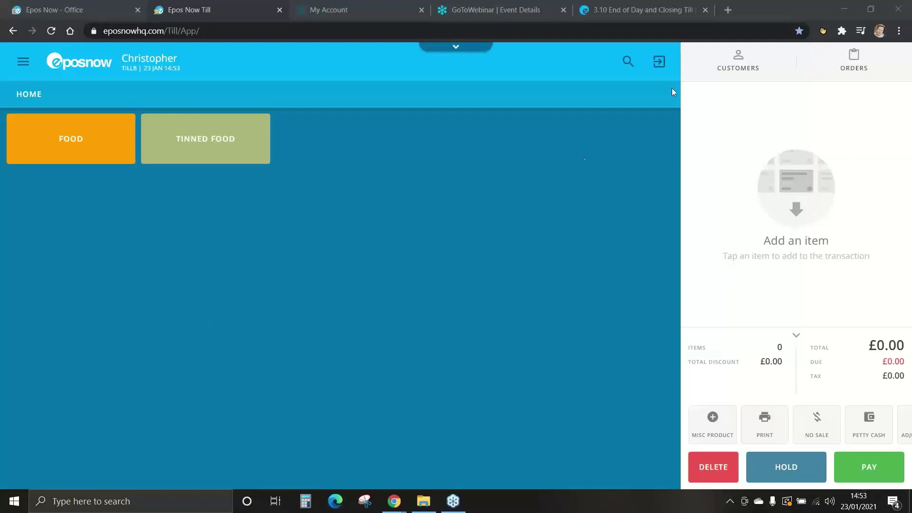
# Step: Assign the saved customer to the transaction and add one CAN OF BEAN from the tinned food category
pyautogui.click(738, 61)
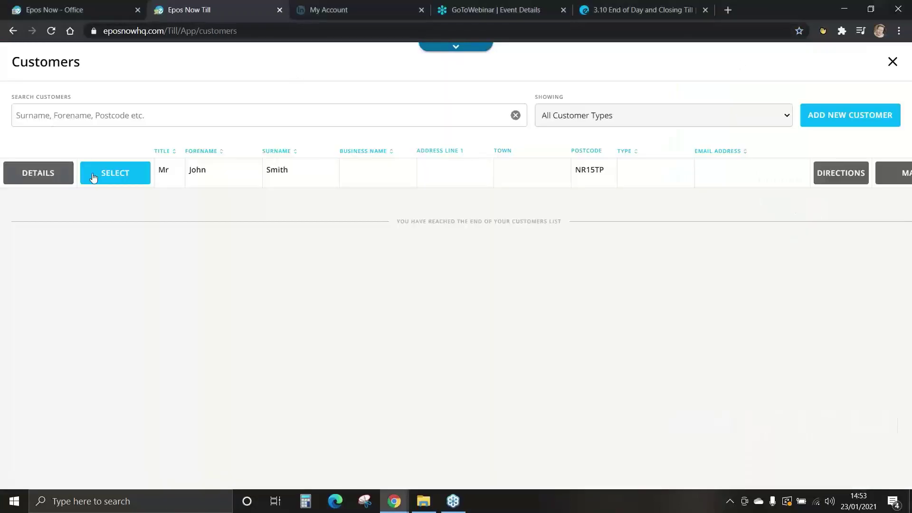
pyautogui.click(93, 176)
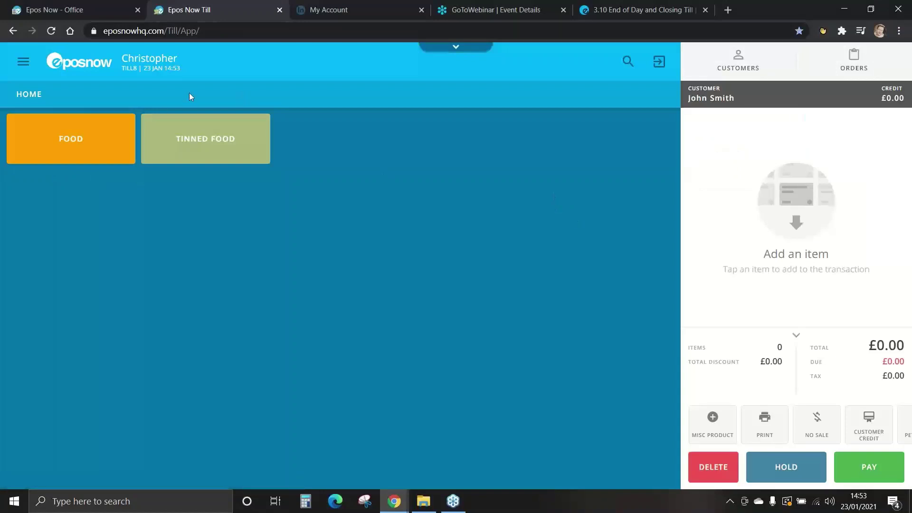
pyautogui.click(192, 138)
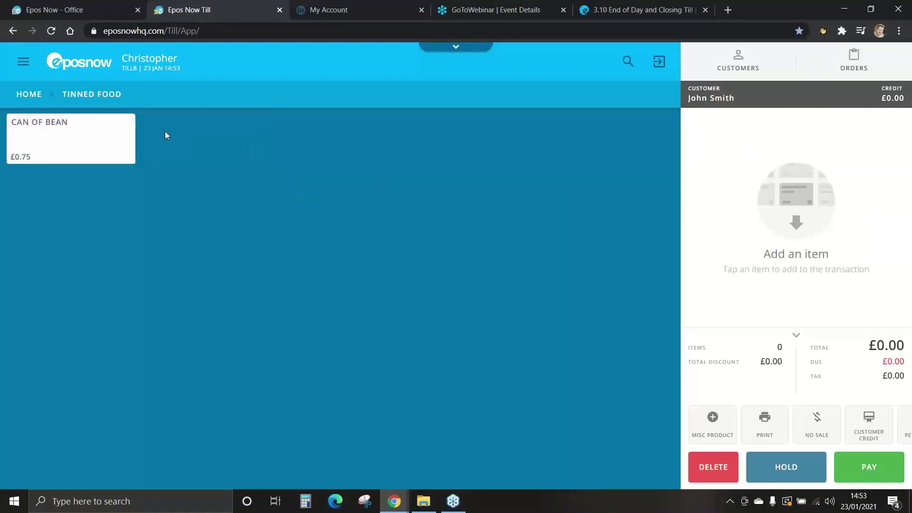
pyautogui.click(84, 137)
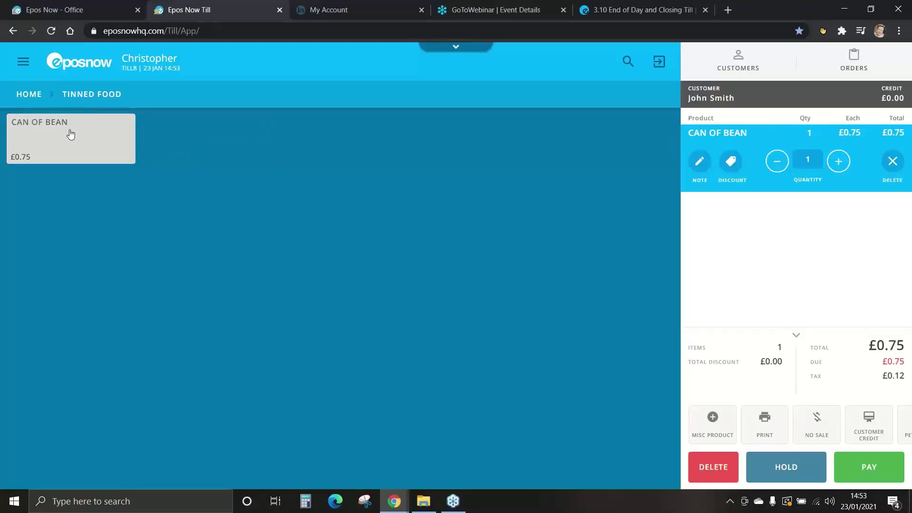
# Step: Add two more CAN OF BEAN items and charge the sale to the customer's credit, dismissing the receipt print after checking its account balance
pyautogui.click(70, 137)
pyautogui.click(69, 137)
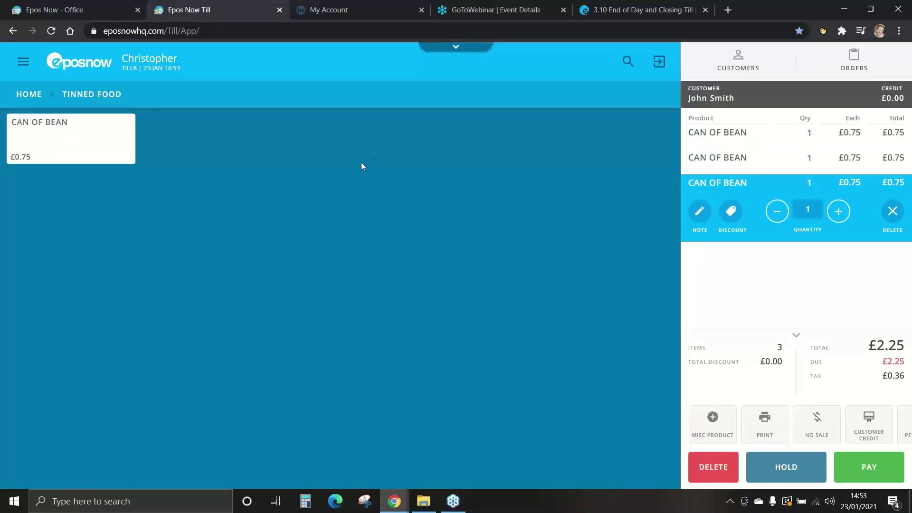
pyautogui.click(870, 471)
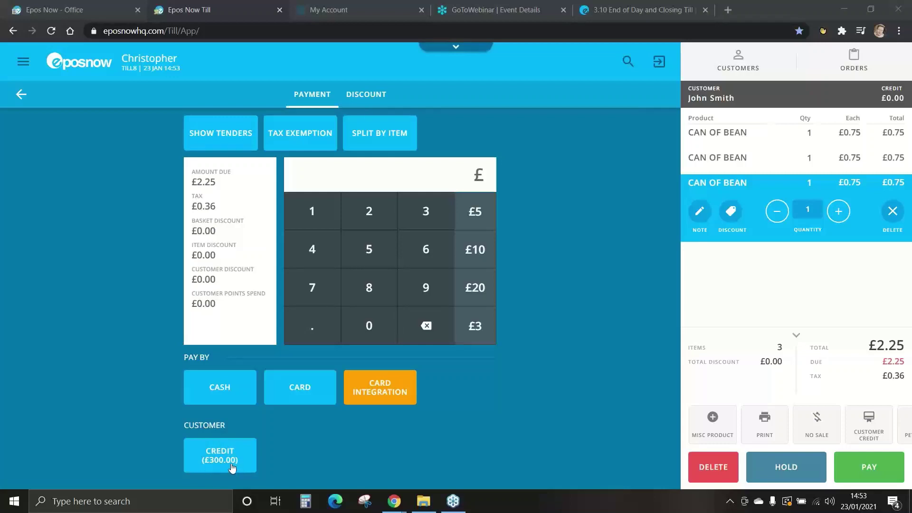
pyautogui.click(219, 458)
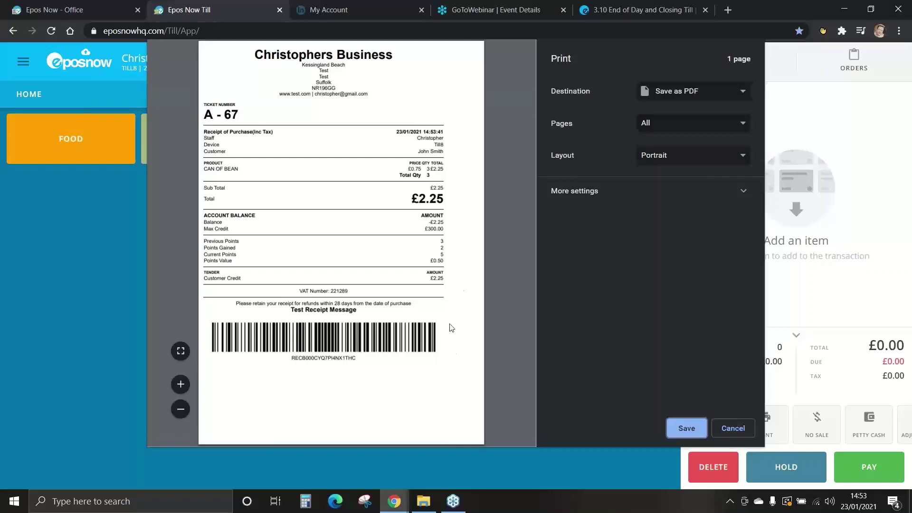
pyautogui.moveTo(446, 227); pyautogui.dragTo(205, 221)
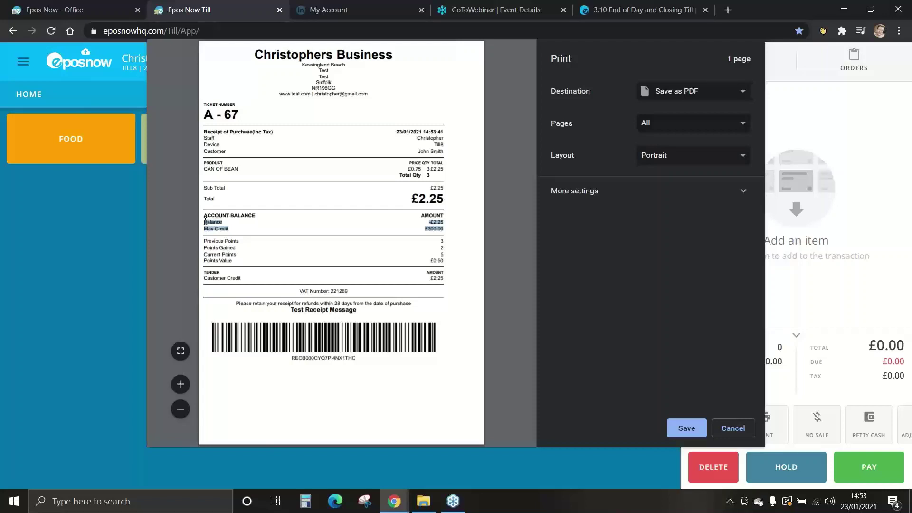
pyautogui.click(735, 430)
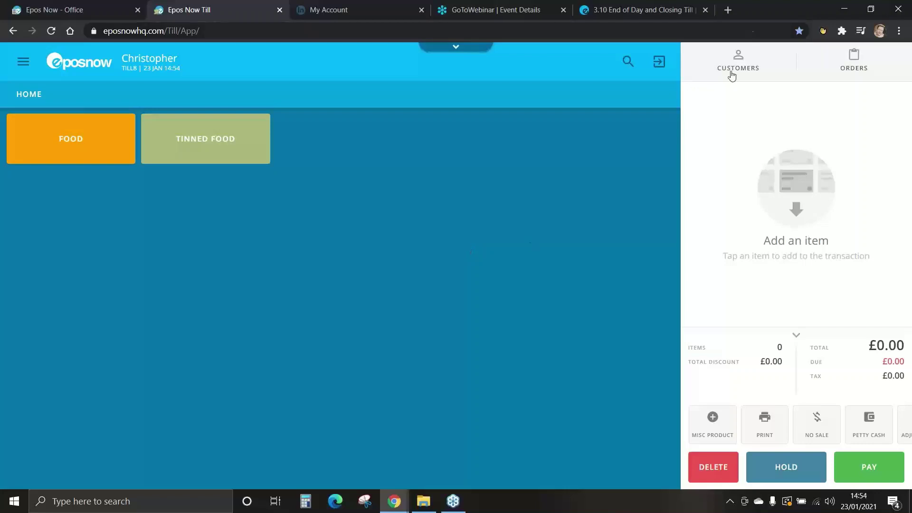
# Step: Assign the saved customer to a new transaction and add £2.25 of customer credit to it
pyautogui.click(736, 71)
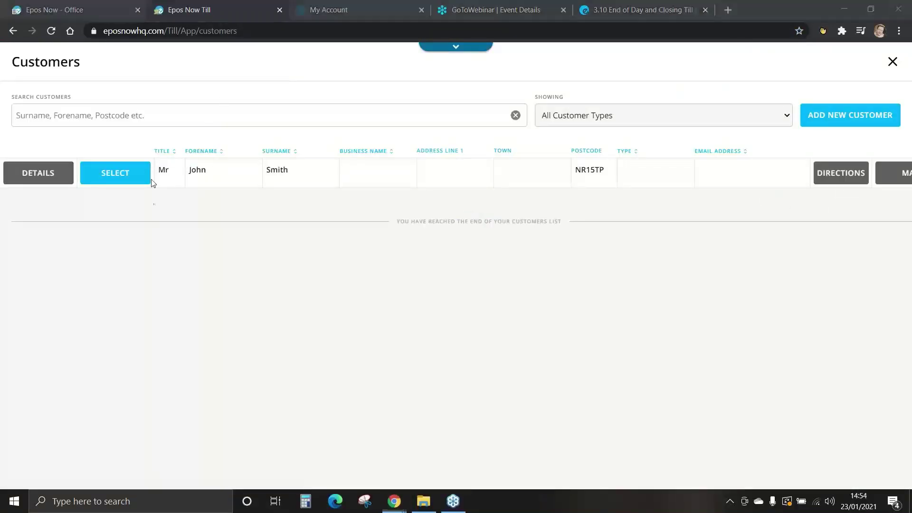
pyautogui.click(116, 173)
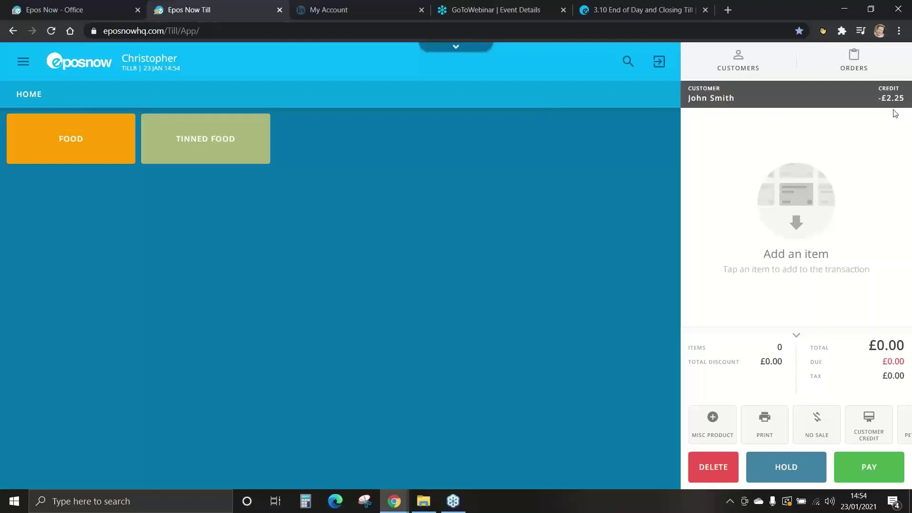
pyautogui.click(871, 429)
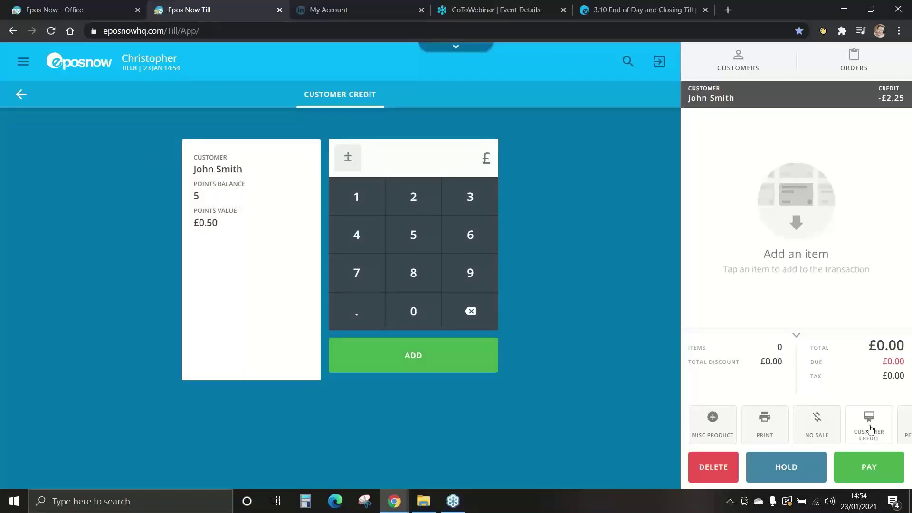
pyautogui.click(418, 198)
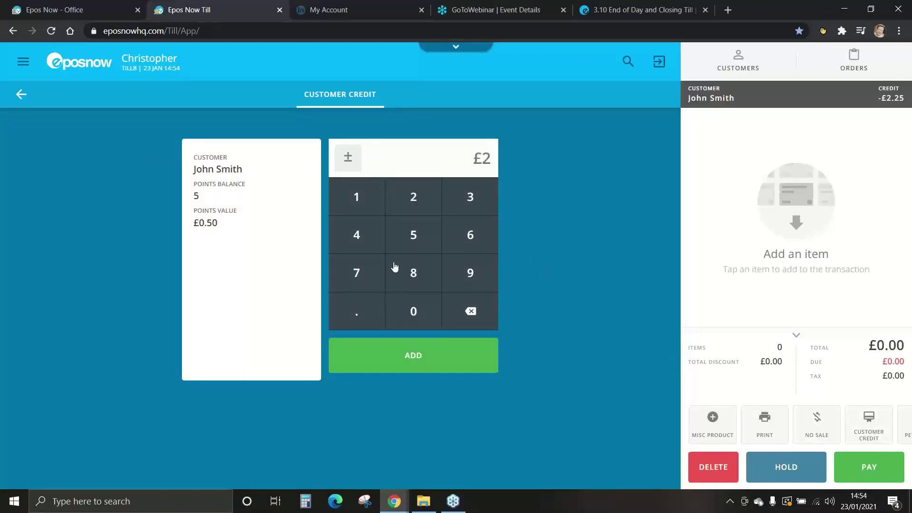
pyautogui.click(360, 316)
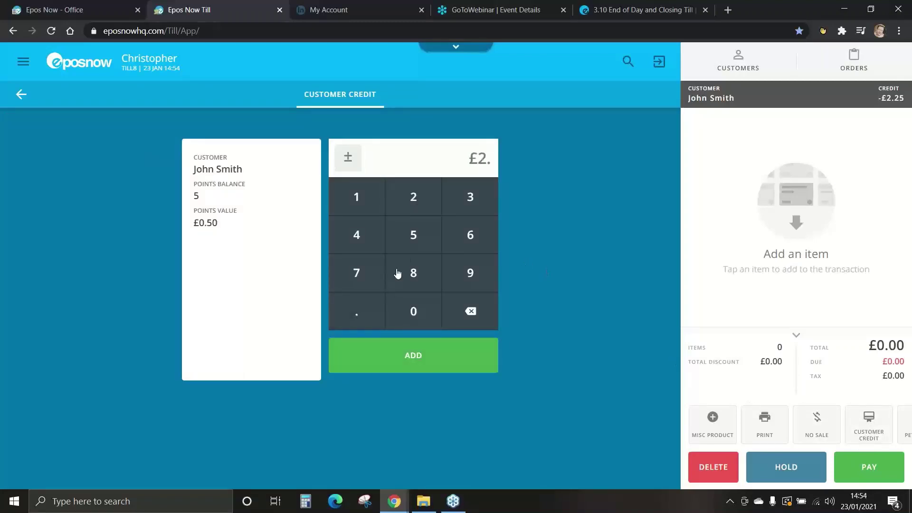
pyautogui.click(416, 200)
pyautogui.click(414, 233)
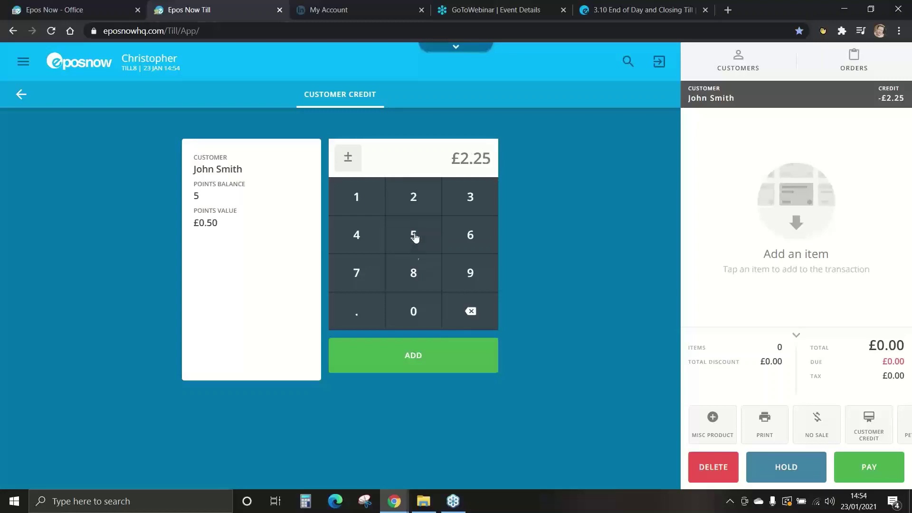
pyautogui.click(416, 358)
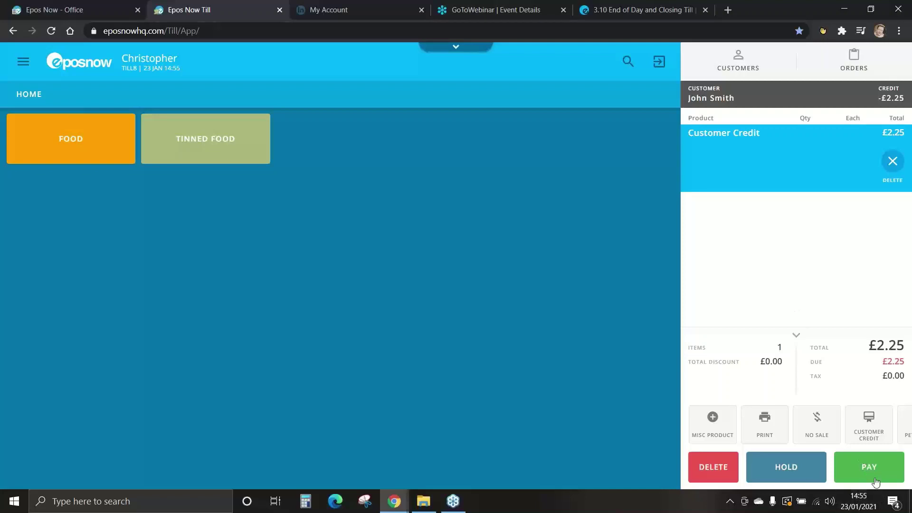
# Step: Take the customer credit payment in cash and dismiss the receipt print after checking the account balance section
pyautogui.click(867, 464)
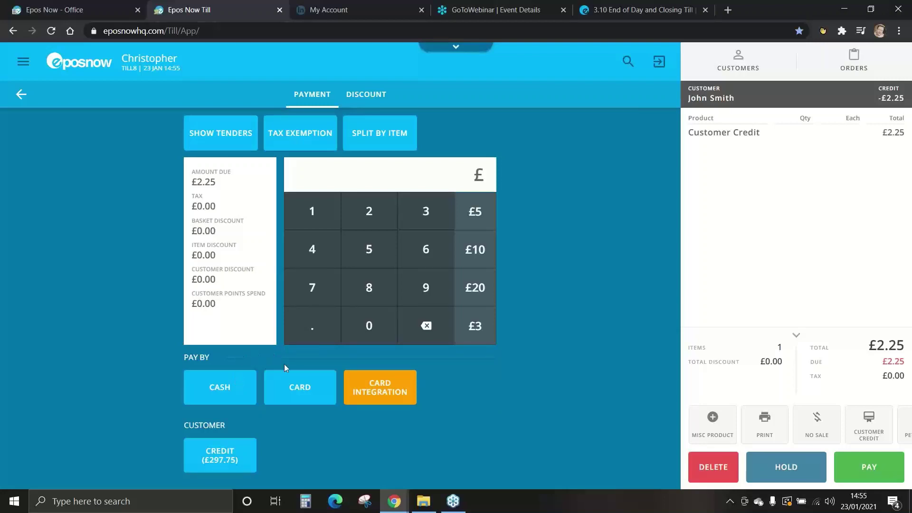
pyautogui.click(232, 382)
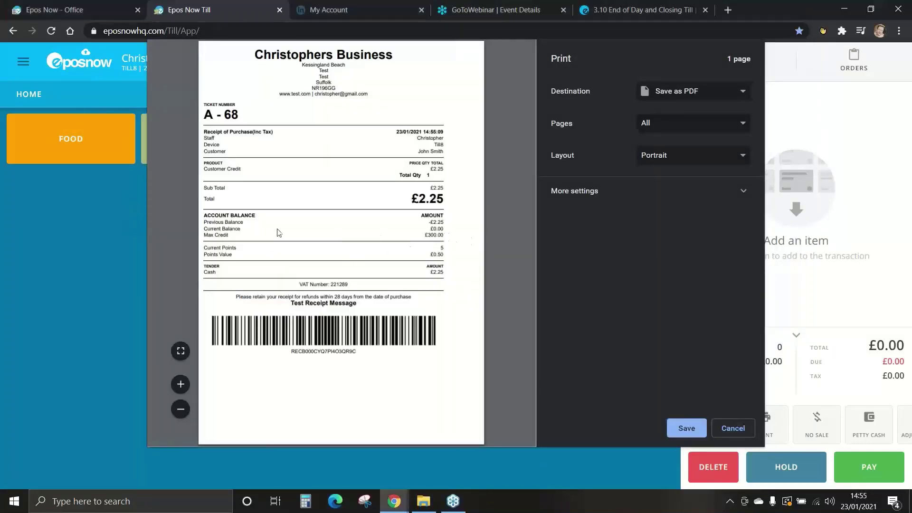
pyautogui.moveTo(205, 236); pyautogui.dragTo(446, 221)
pyautogui.click(731, 428)
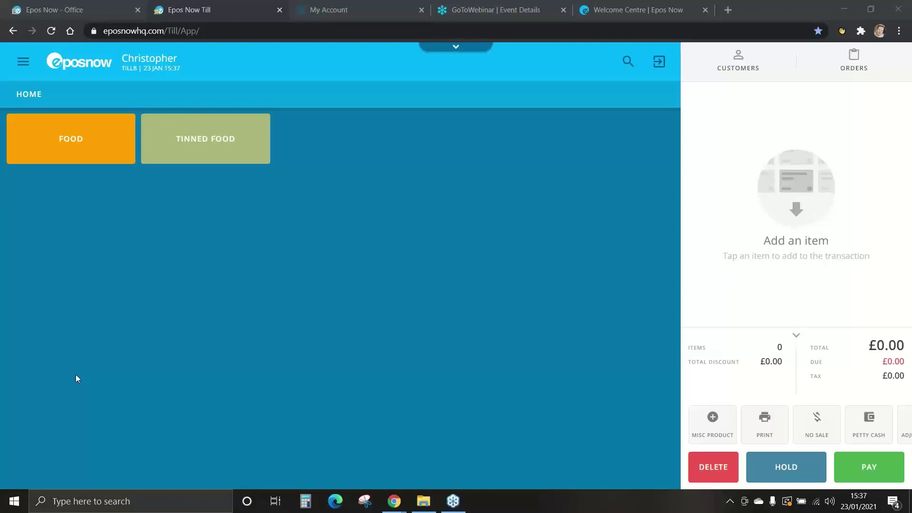
# Step: Open the Close Till page from the admin options and examine its cash up and float summary
pyautogui.click(26, 67)
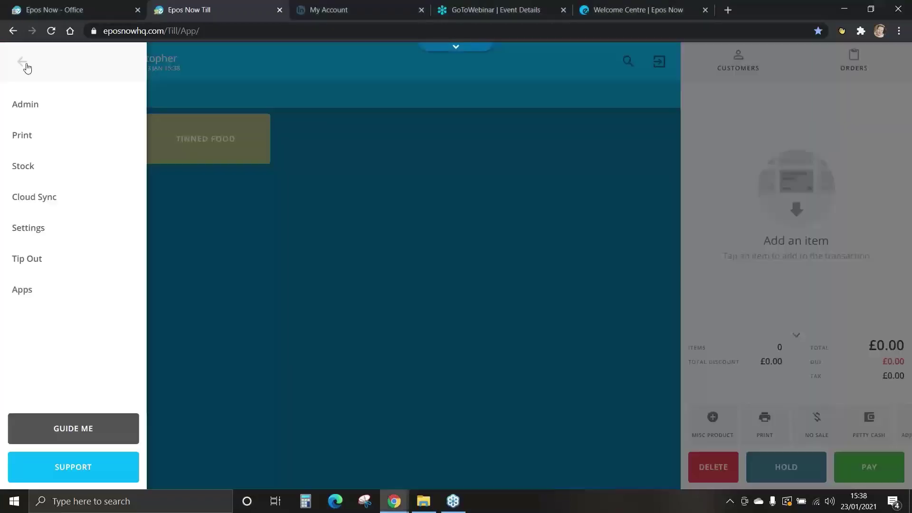
pyautogui.click(28, 105)
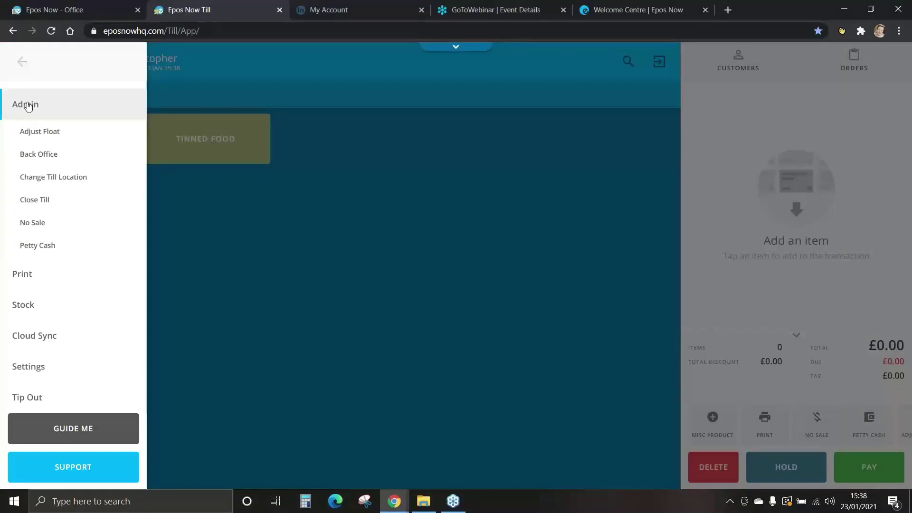
pyautogui.click(39, 203)
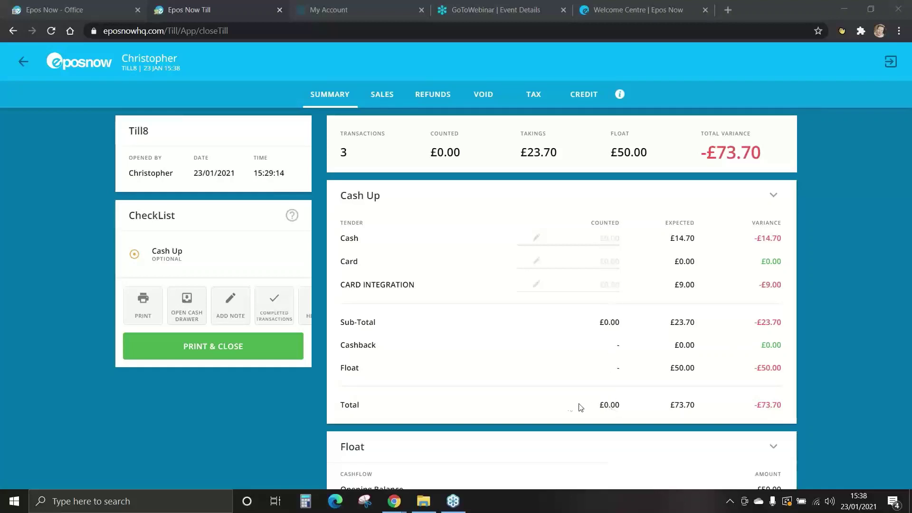
pyautogui.scroll(-3, 560, 395)
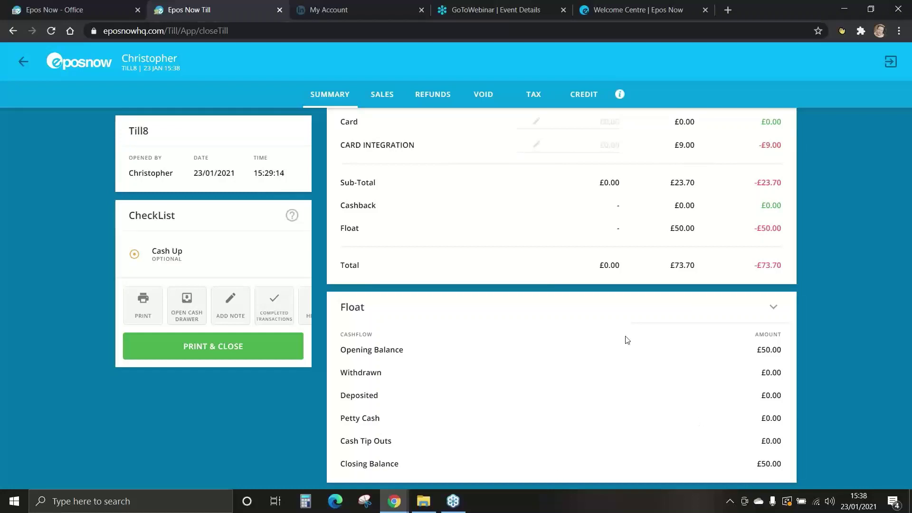
pyautogui.scroll(2, 555, 290)
pyautogui.scroll(1, 558, 371)
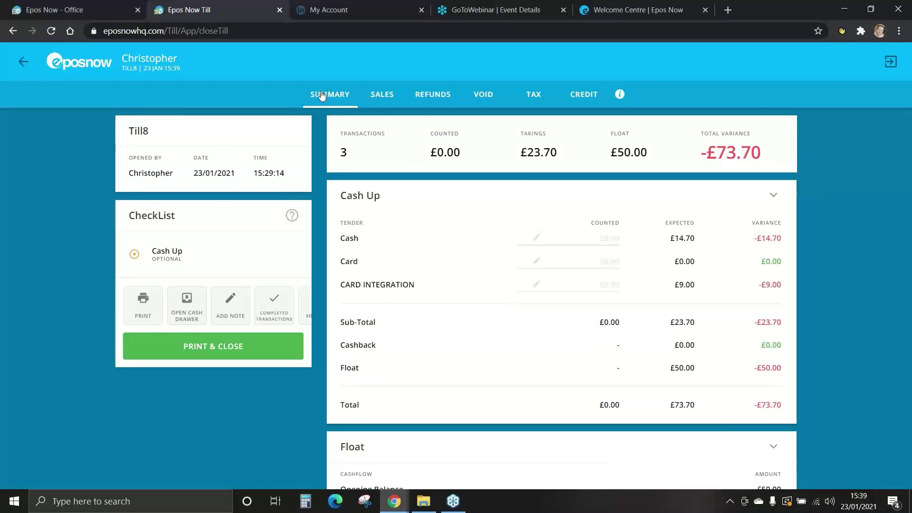
# Step: Examine the end-of-day breakdowns for sales, refunds, voids, tax and credit
pyautogui.click(384, 98)
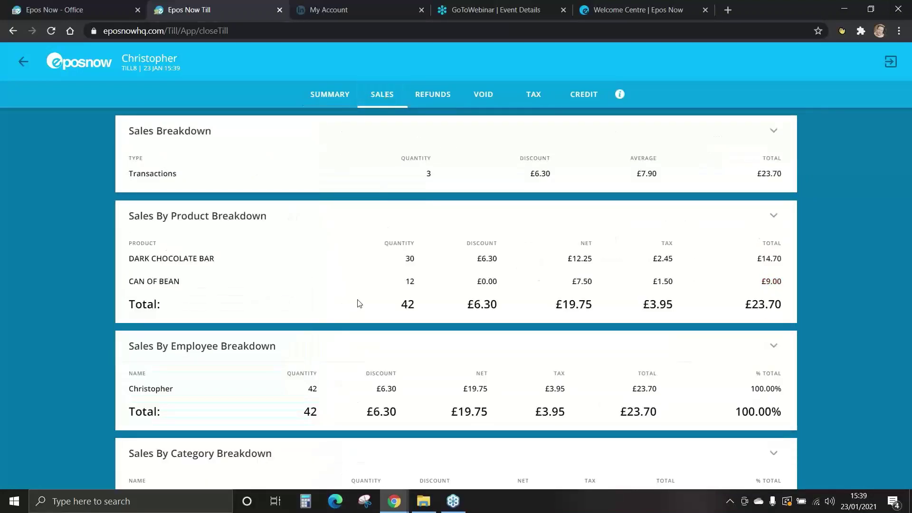
pyautogui.scroll(-2, 358, 301)
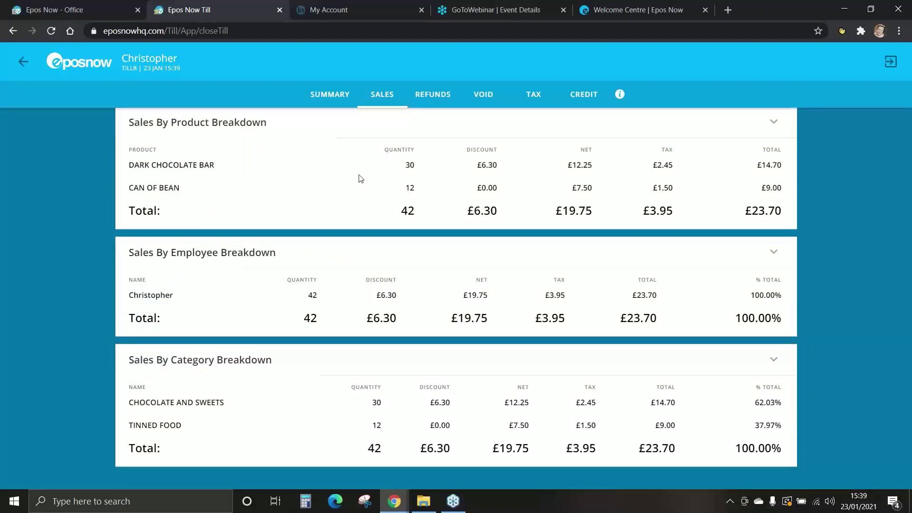
pyautogui.scroll(2, 354, 237)
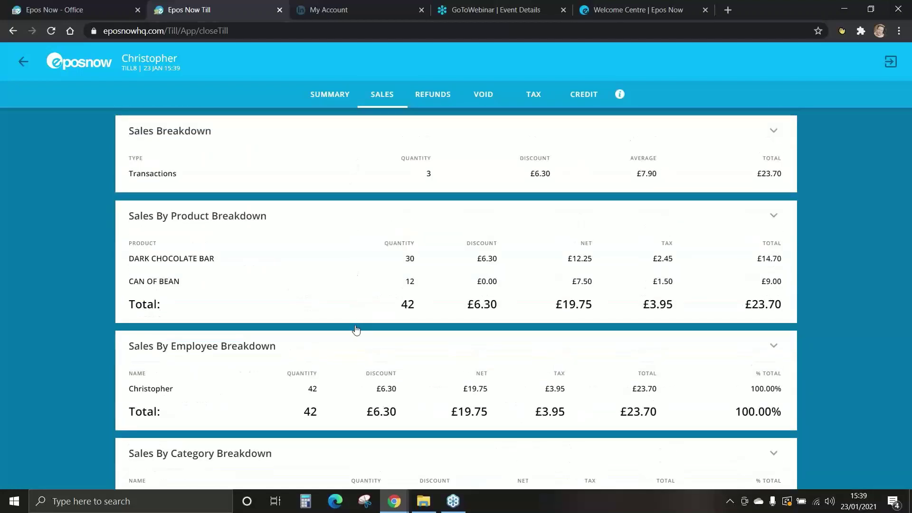
pyautogui.click(433, 97)
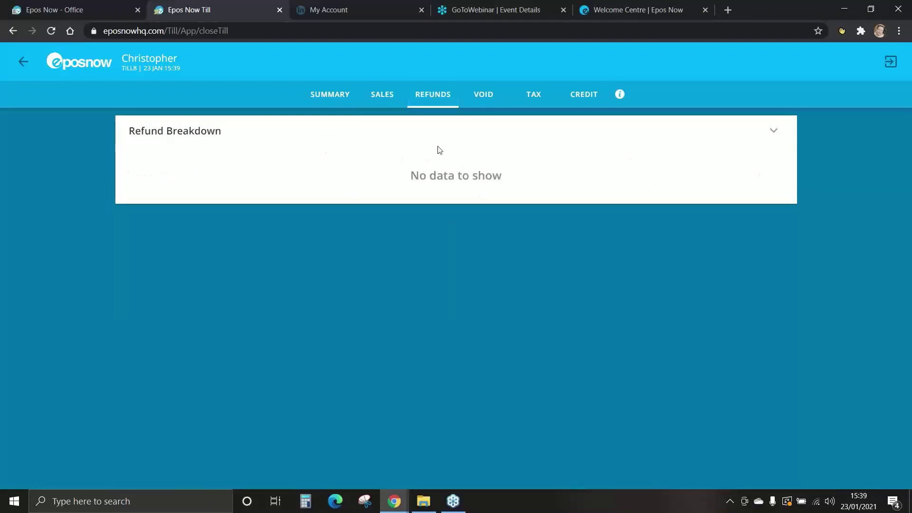
pyautogui.click(486, 98)
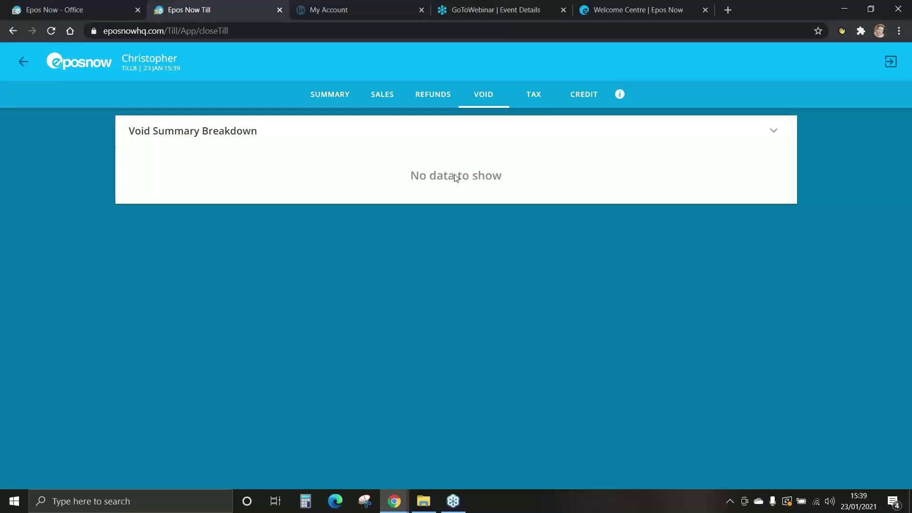
pyautogui.click(533, 95)
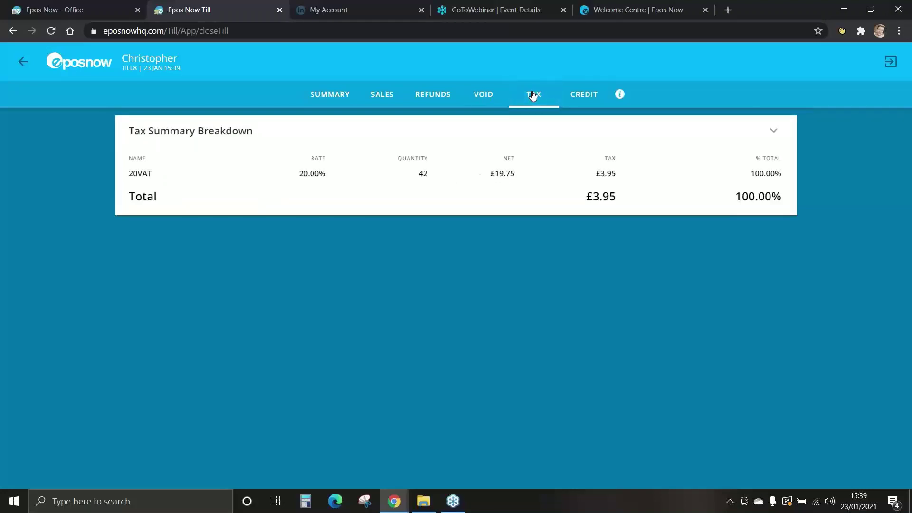
pyautogui.click(585, 96)
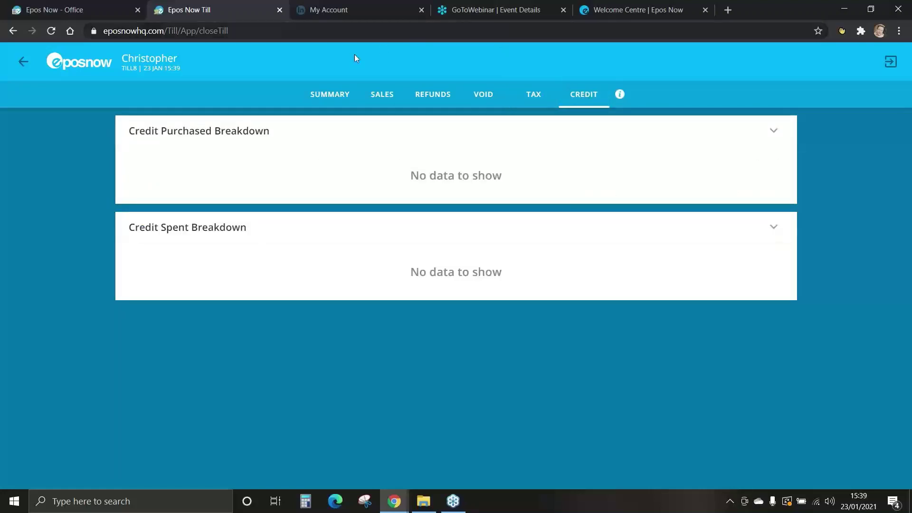
# Step: Return to the end-of-day summary and set the counted cash to £64.70 in the cash up
pyautogui.click(332, 97)
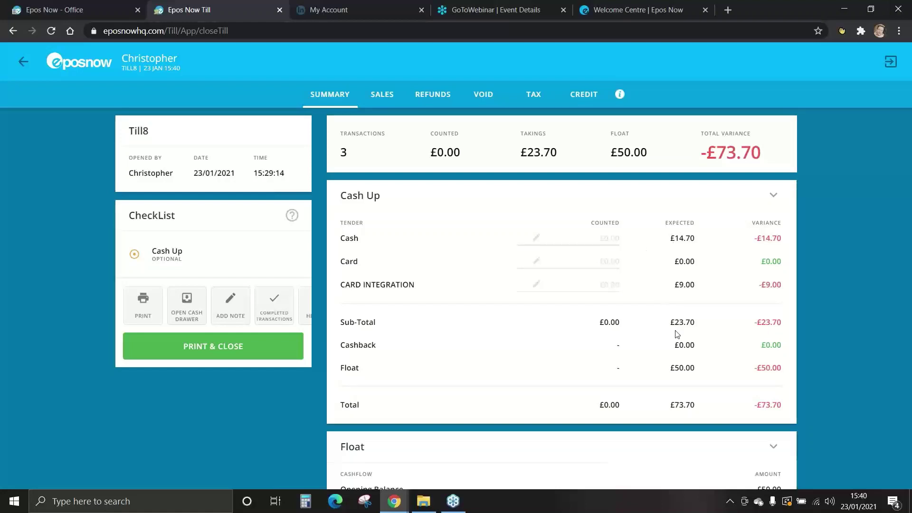
pyautogui.scroll(-3, 627, 436)
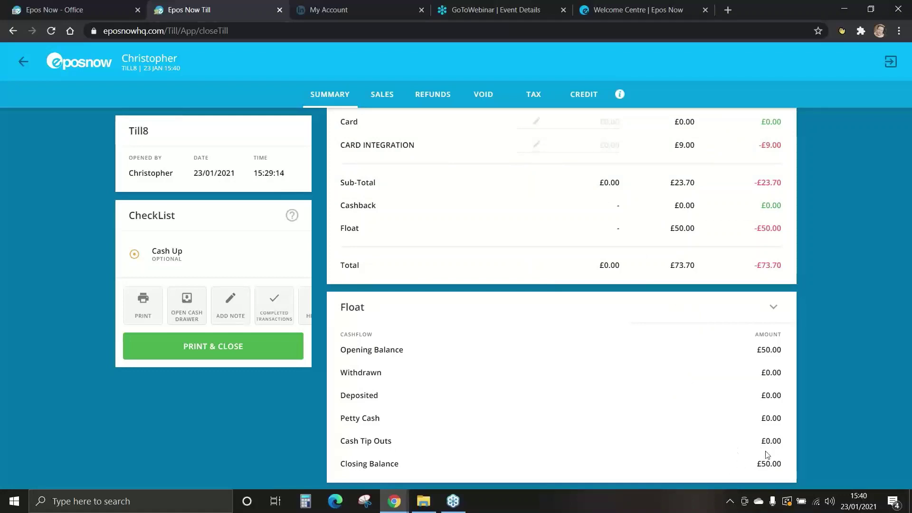
pyautogui.scroll(3, 648, 238)
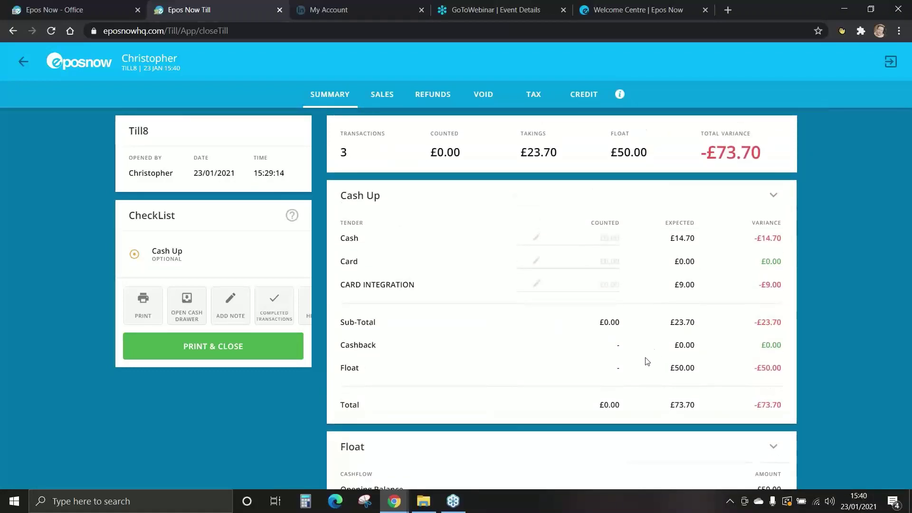
pyautogui.click(534, 241)
pyautogui.click(496, 267)
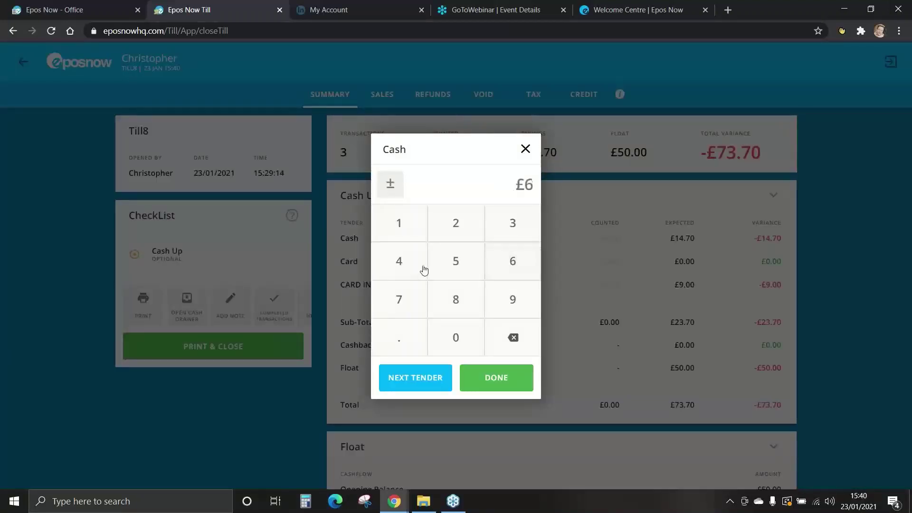
pyautogui.click(424, 269)
pyautogui.click(403, 339)
pyautogui.click(403, 301)
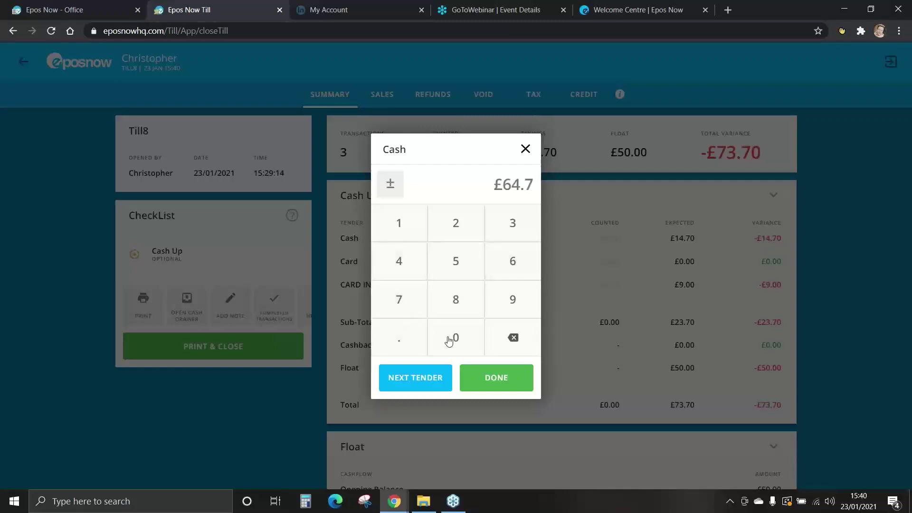
pyautogui.click(449, 341)
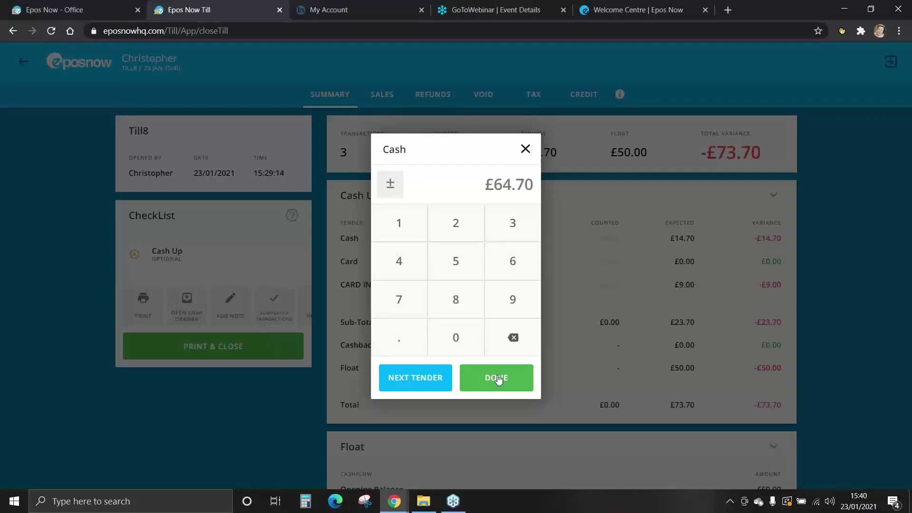
pyautogui.click(499, 378)
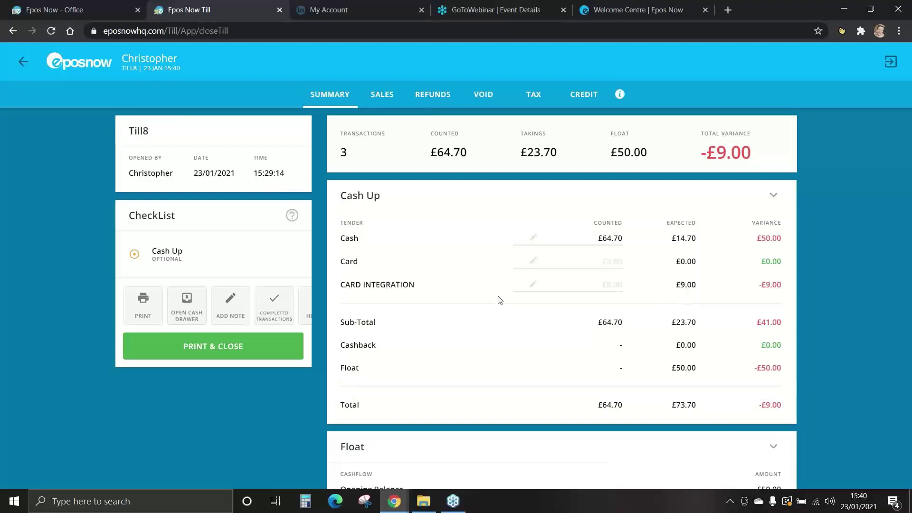
# Step: Set the counted CARD INTEGRATION amount to £9.00 in the cash up
pyautogui.click(531, 289)
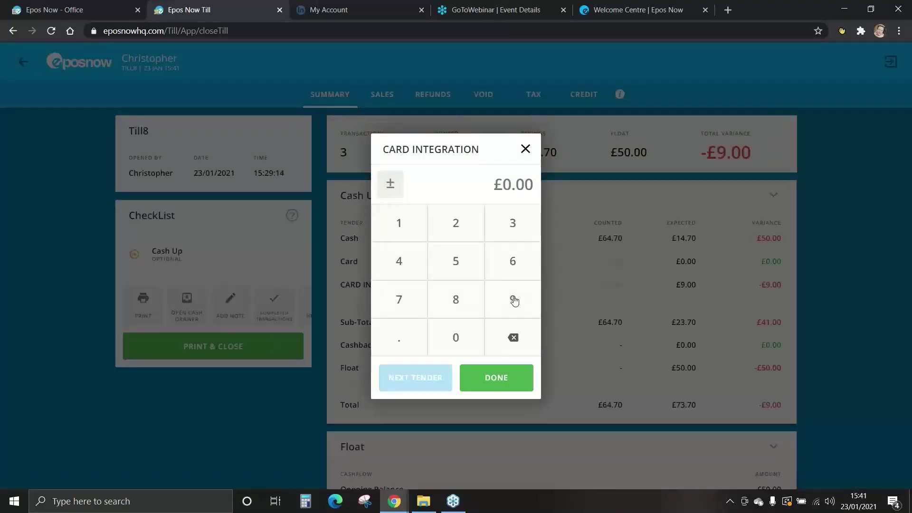
pyautogui.click(511, 302)
pyautogui.click(493, 375)
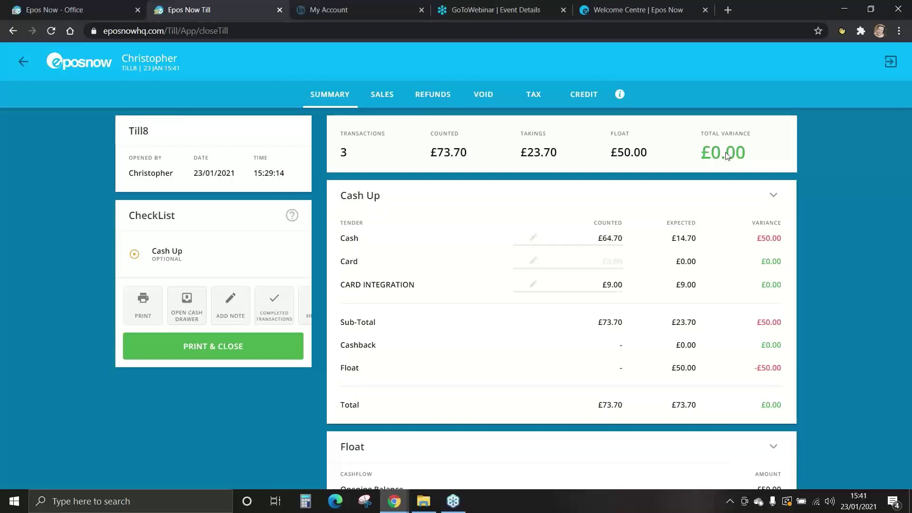
# Step: Add and save the note "till balanced" to the end-of-day record
pyautogui.click(232, 309)
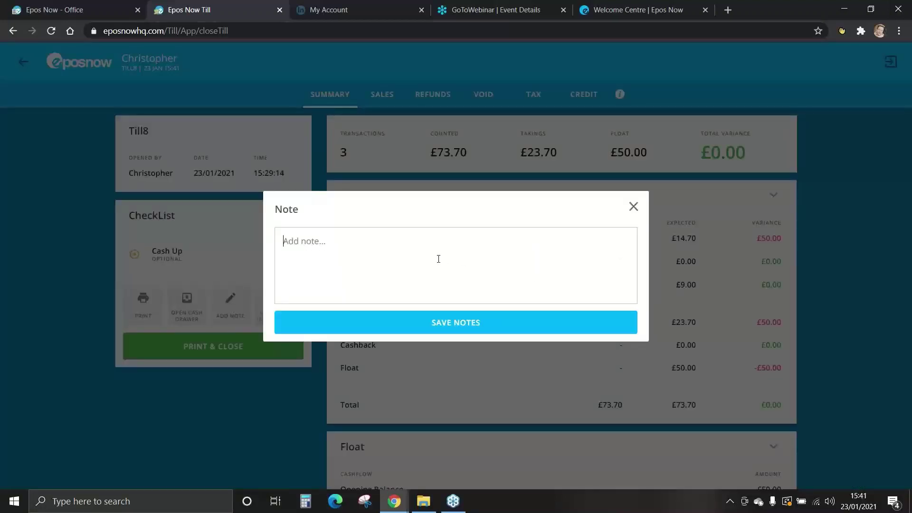
pyautogui.write('till balanced')
pyautogui.click(472, 327)
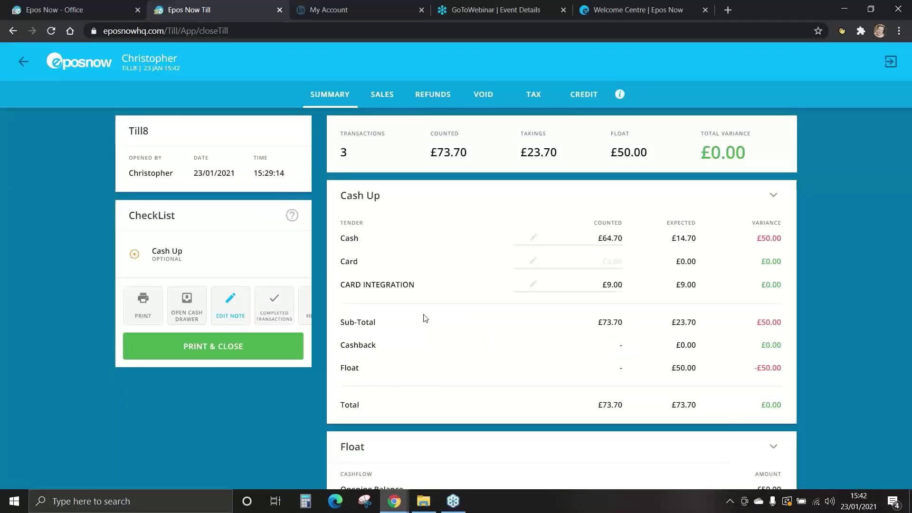
# Step: Preview the End of Day Report, dismiss its print without saving, and close the till
pyautogui.click(213, 348)
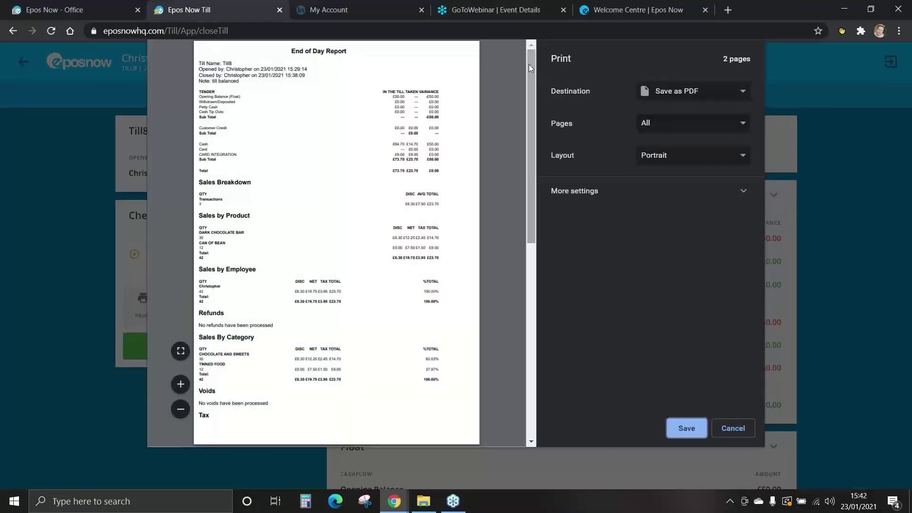
pyautogui.moveTo(528, 65); pyautogui.dragTo(549, 40)
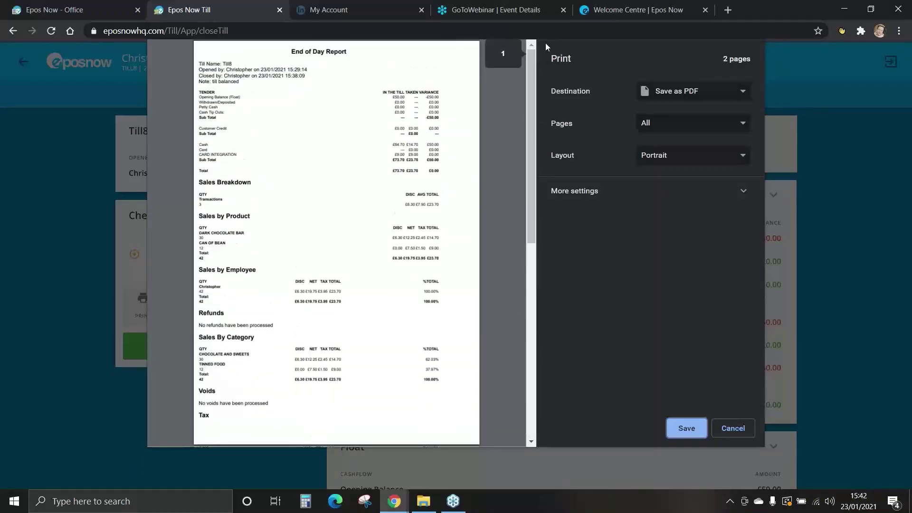
pyautogui.click(735, 430)
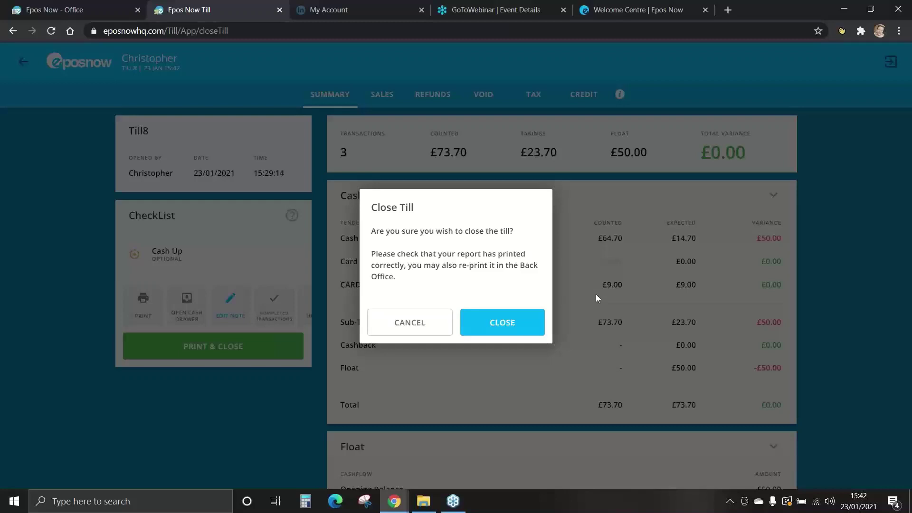
pyautogui.click(501, 324)
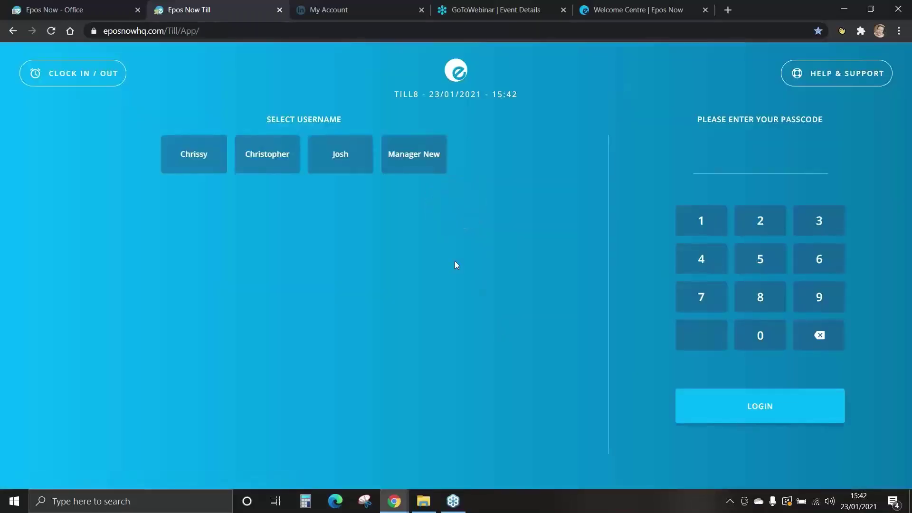